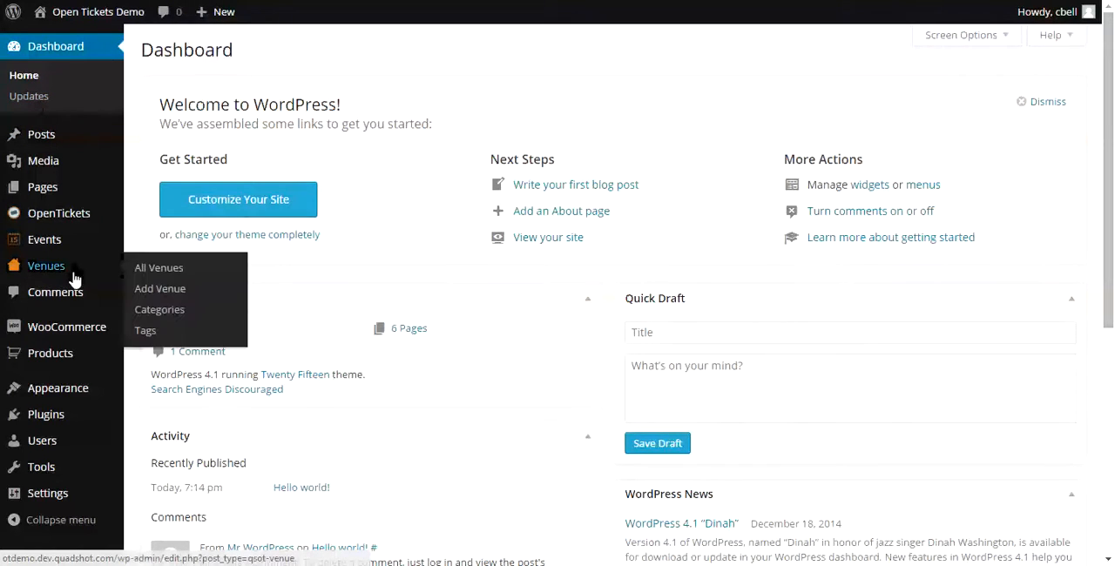
- Create a new product titled "Benefit Concert Ticket"
mouse_move(59, 364)
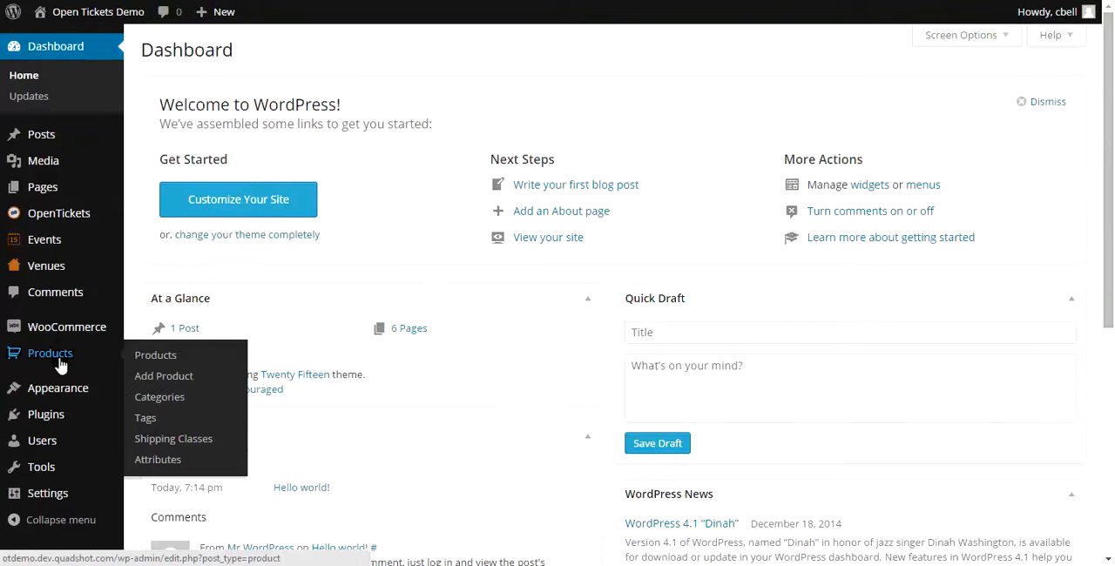
click(57, 358)
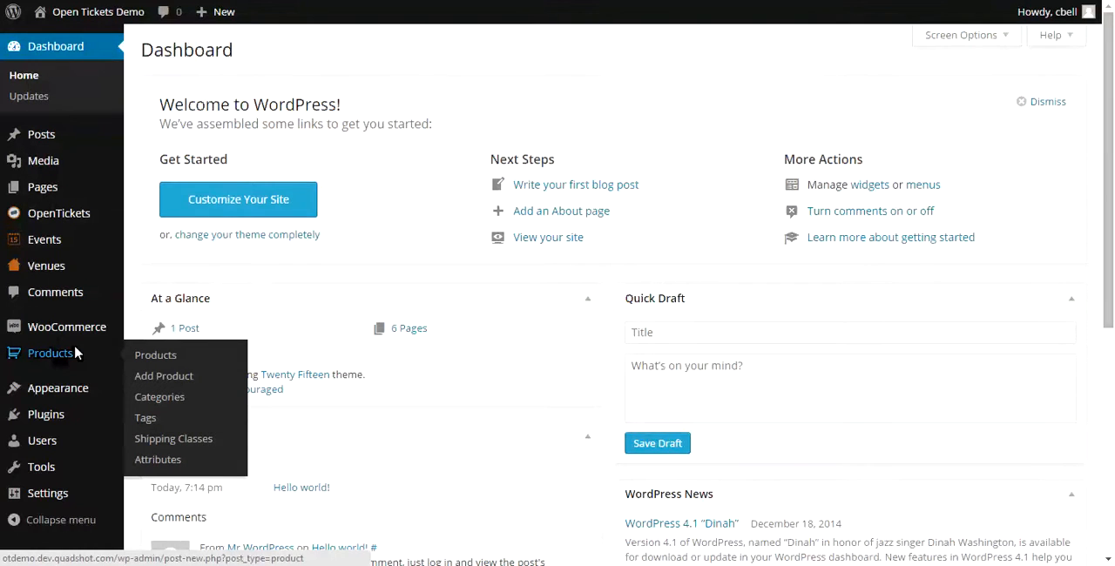
click(261, 52)
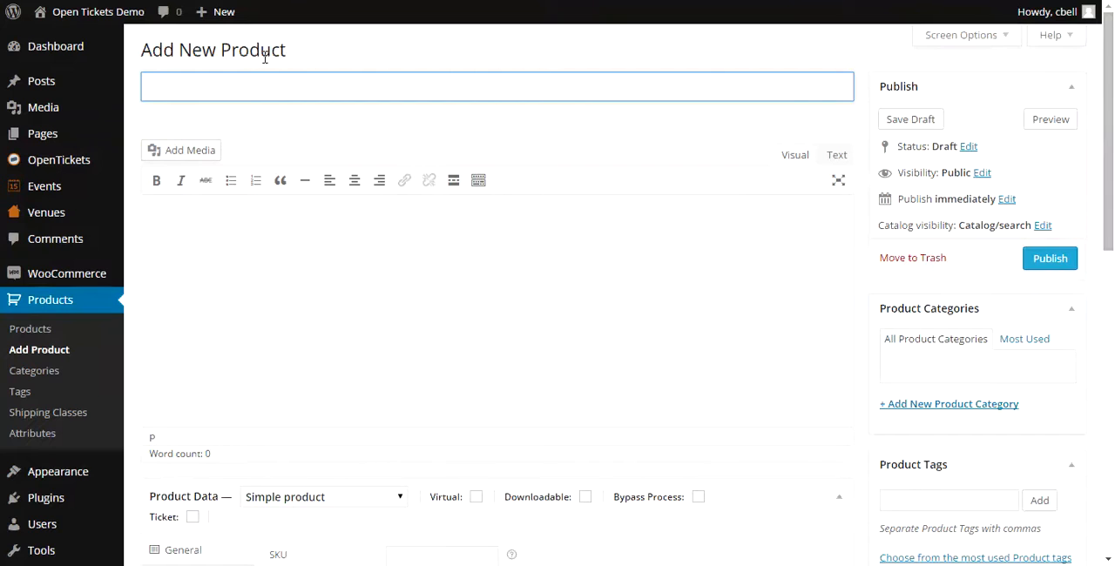
text(Benefit Concert Ticket)
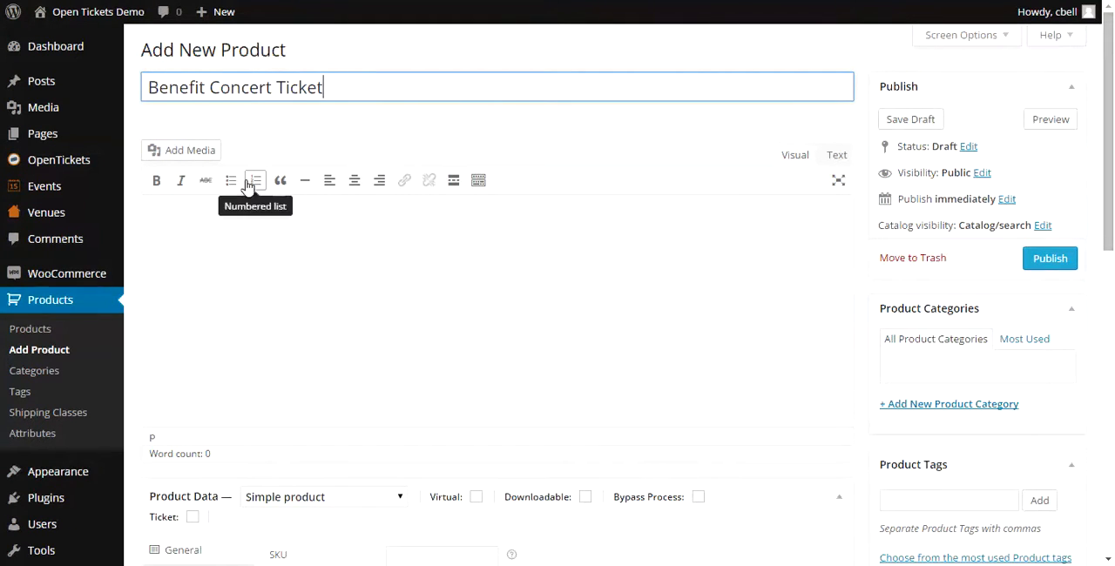
- Mark the product as a ticket and set its regular price to $25.00
scroll(243, 231, down, 3)
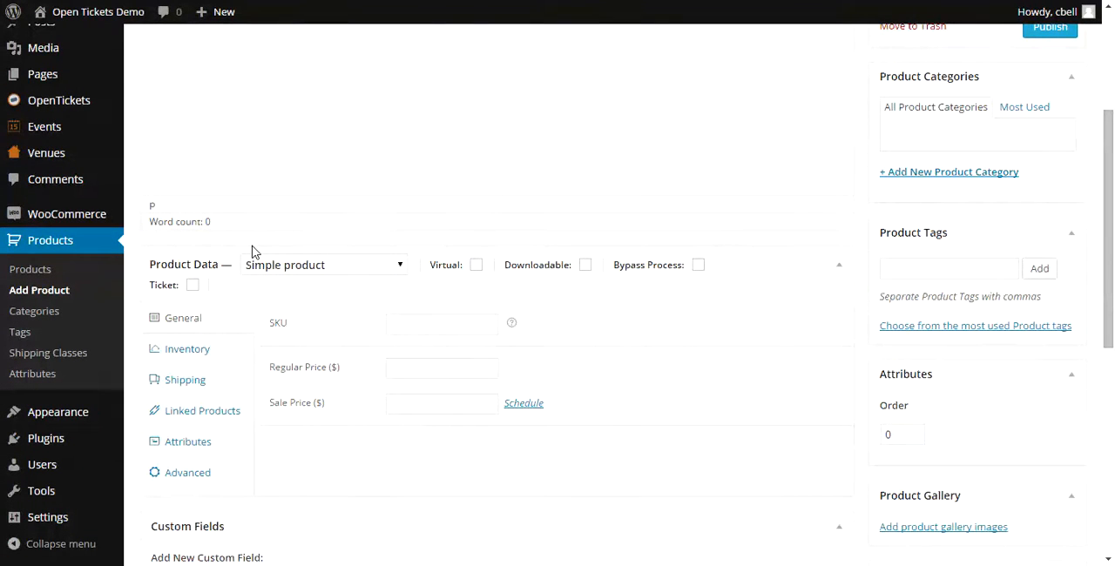
click(192, 287)
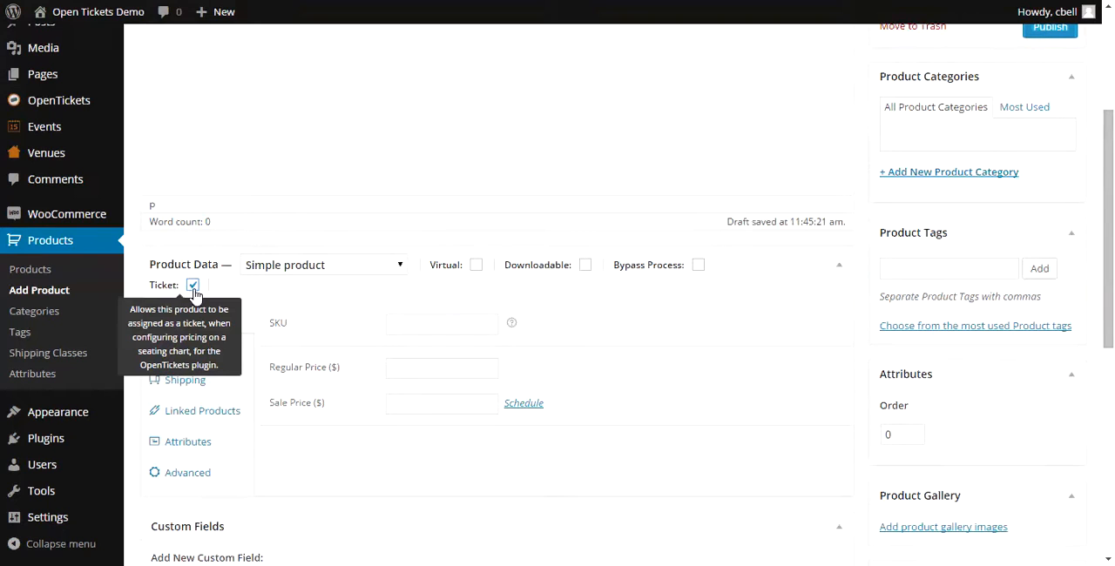
click(412, 373)
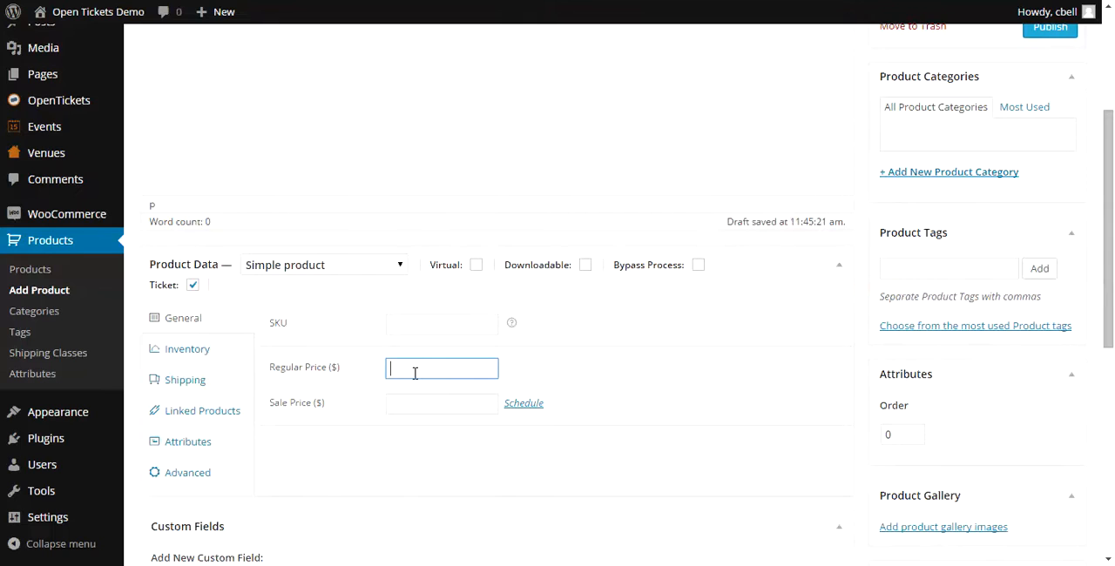
text(25.00)
- Set ticket.jpg from the media library as the product's featured image and publish the product
scroll(623, 330, down, 2)
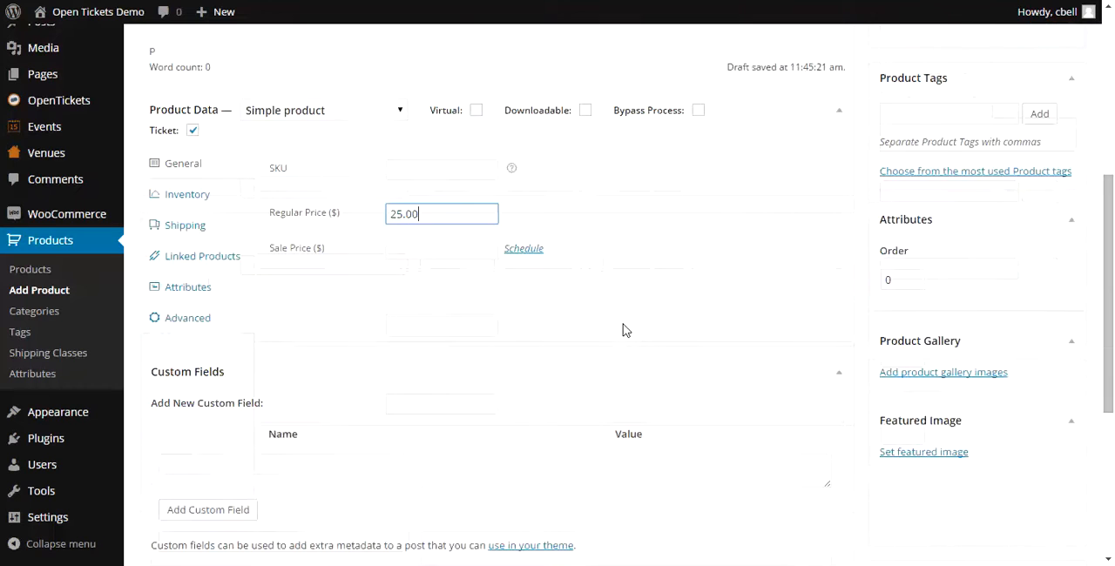
scroll(623, 330, down, 1)
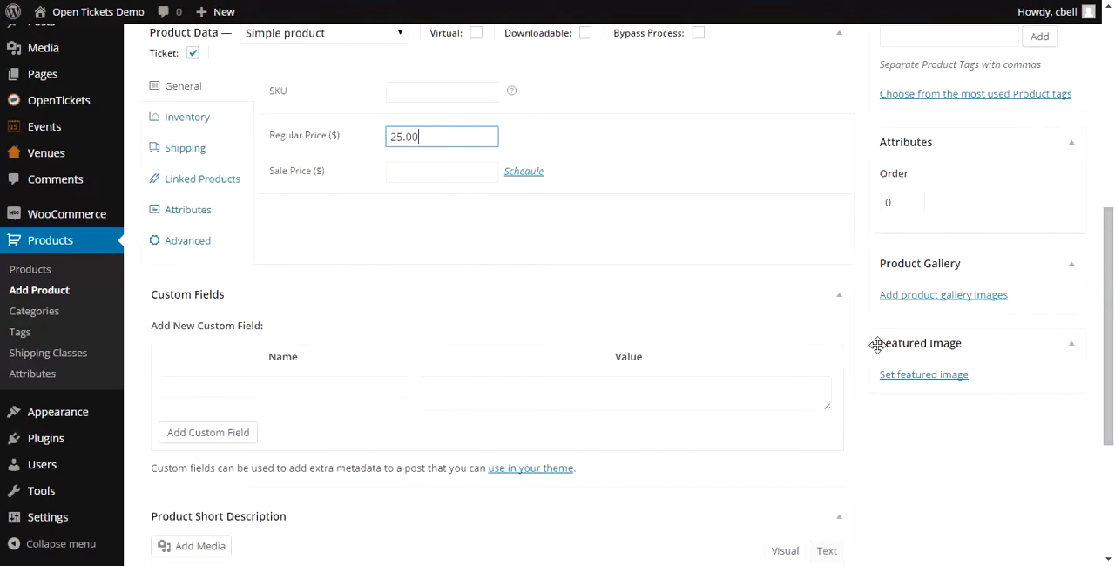
click(915, 384)
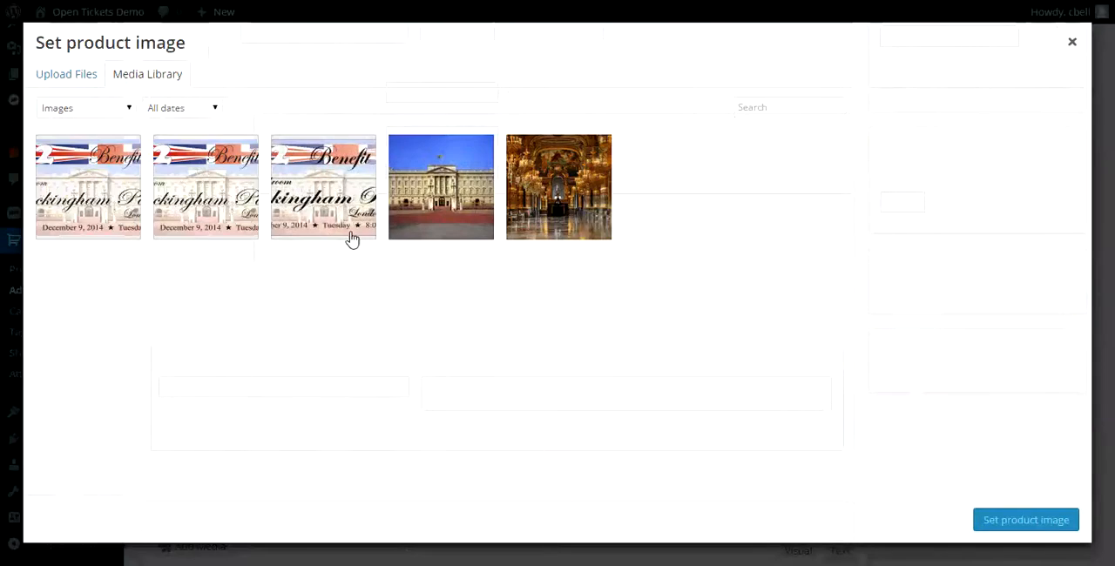
click(352, 237)
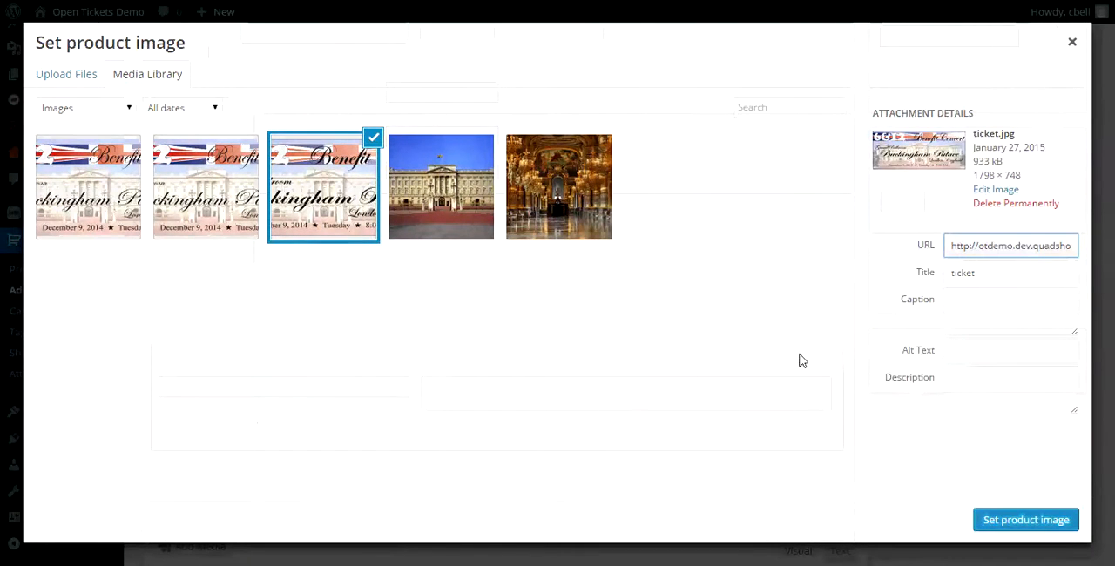
click(1019, 521)
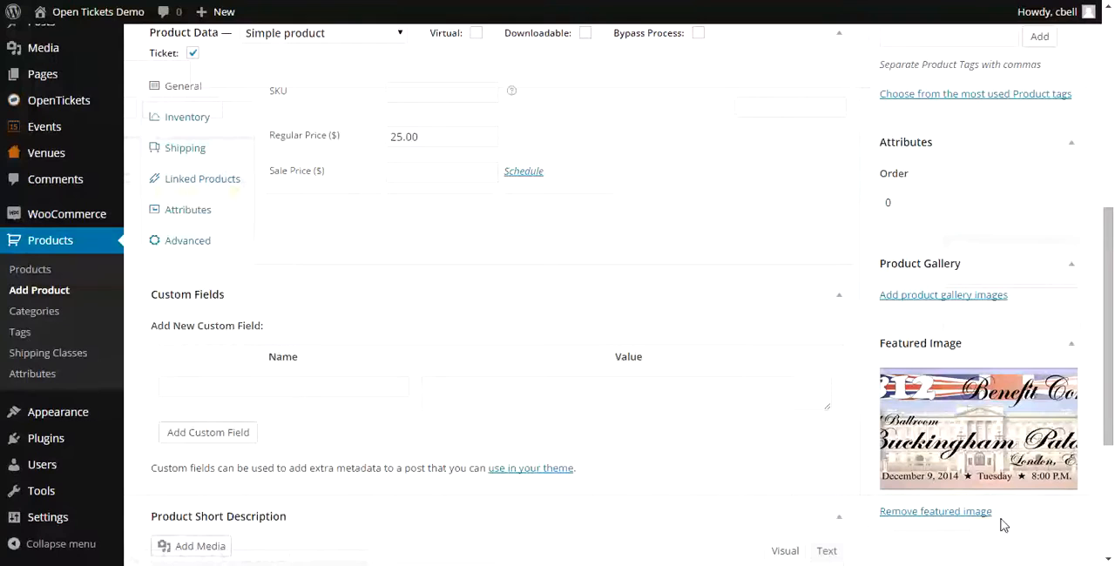
scroll(825, 372, up, 5)
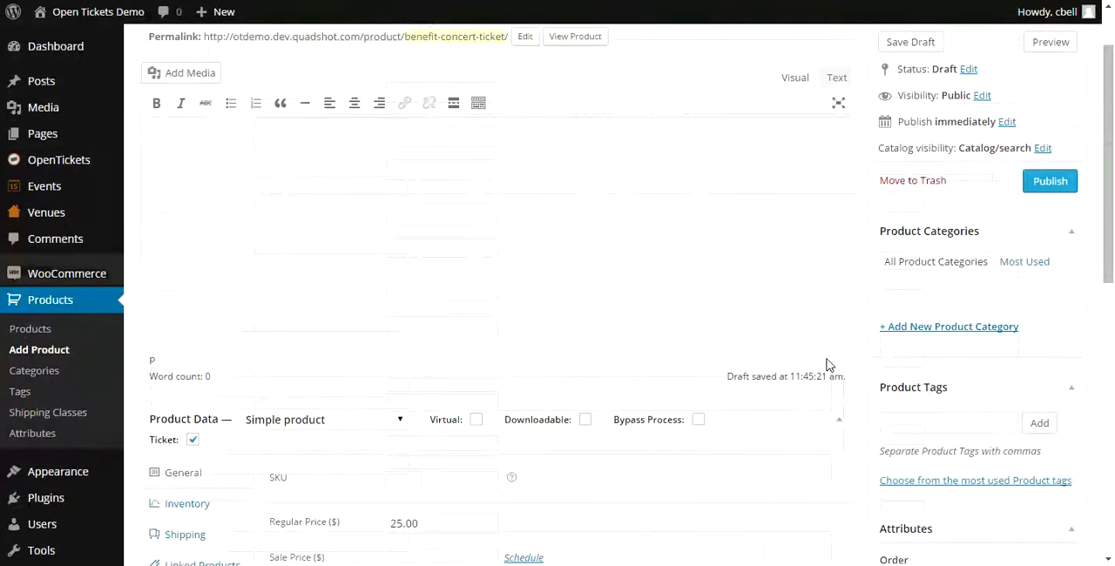
click(1048, 182)
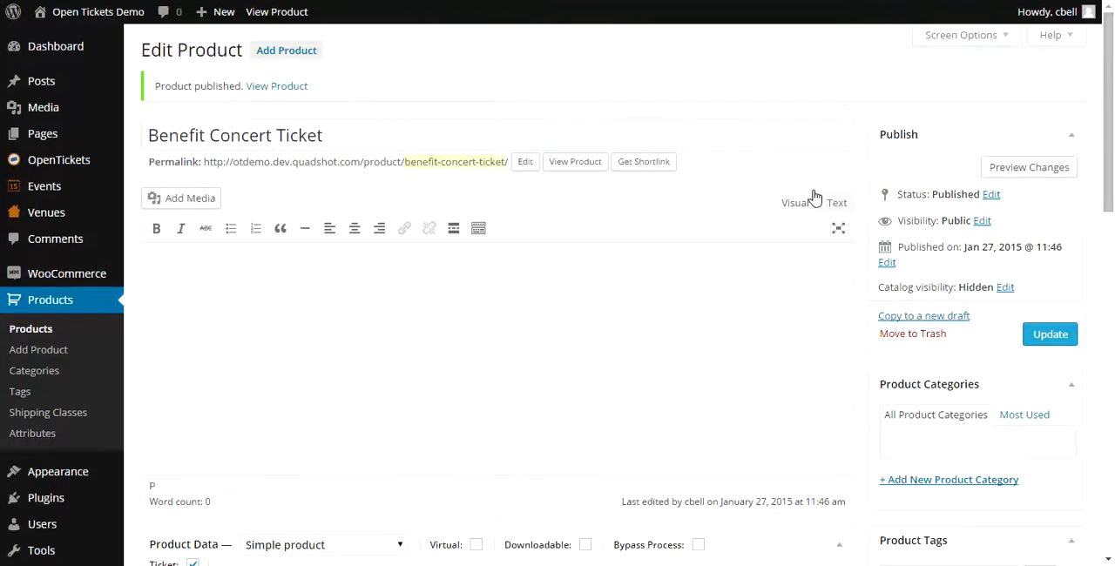
- Start a new venue and title it "Buckingham Palace"
mouse_move(54, 219)
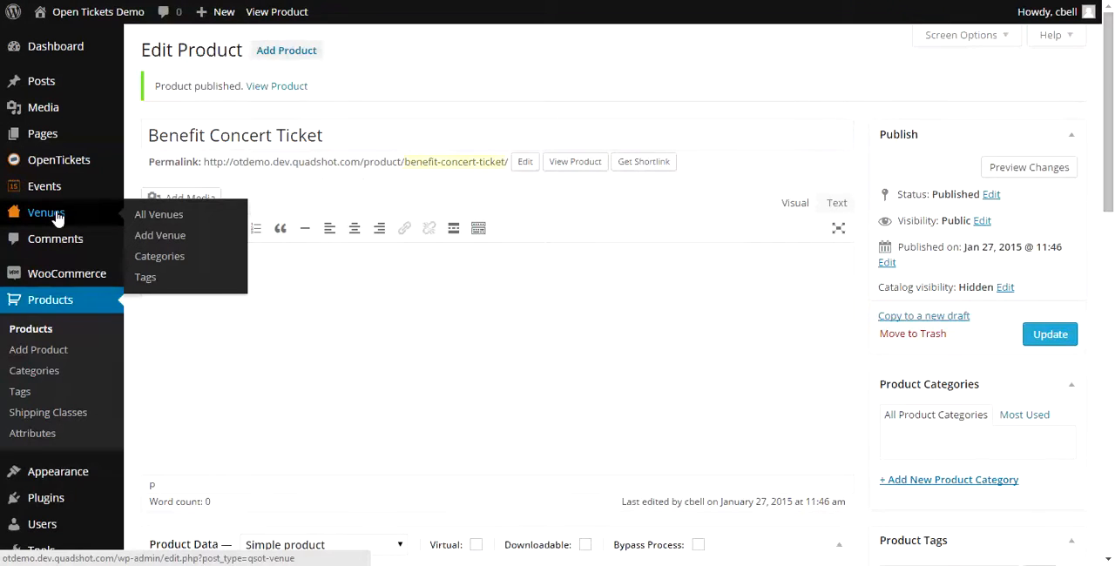
click(57, 217)
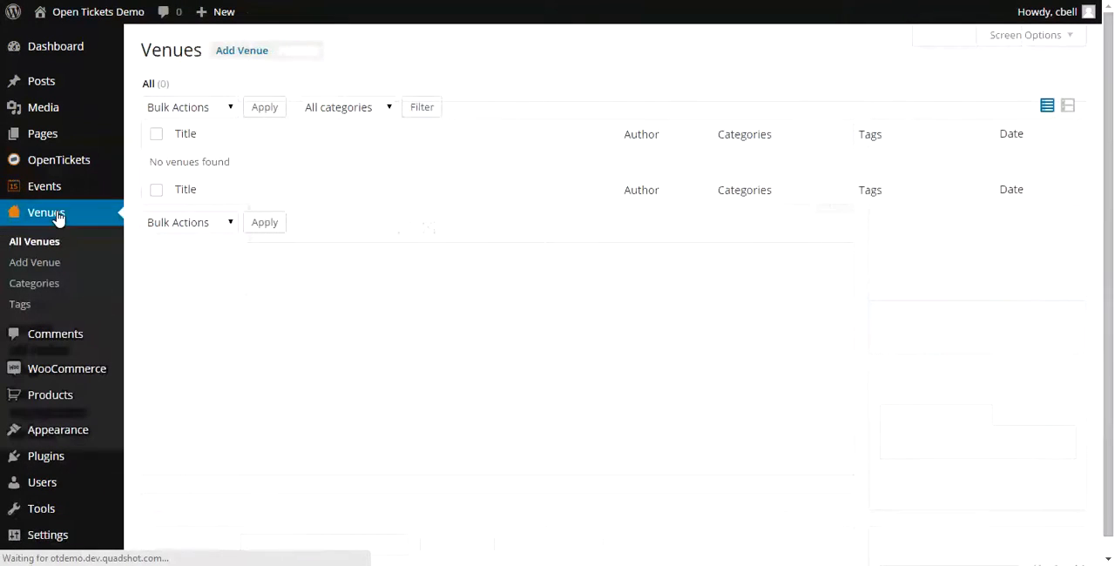
click(222, 54)
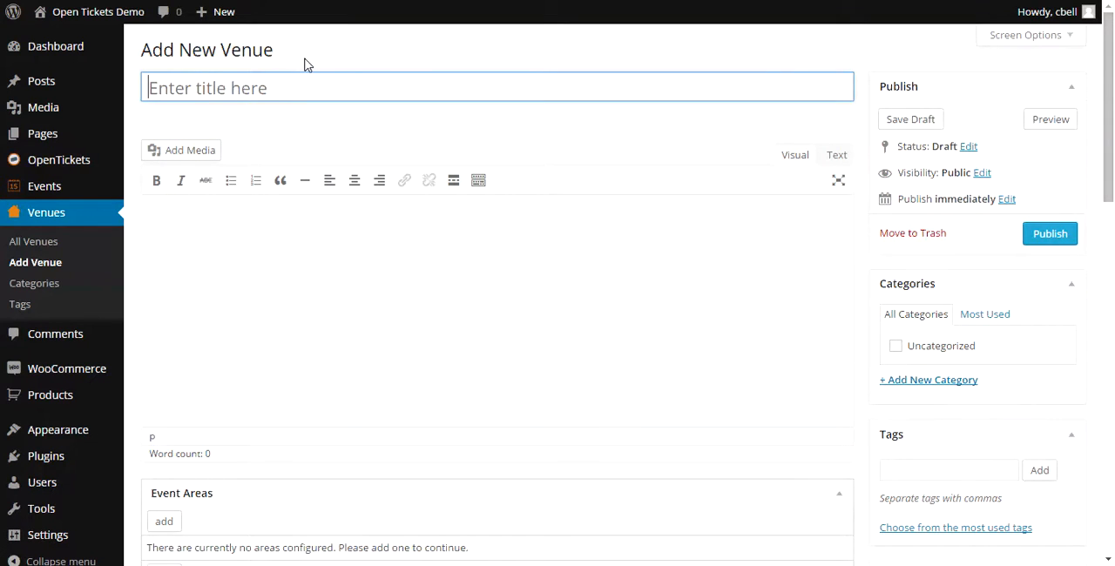
text(Bucking)
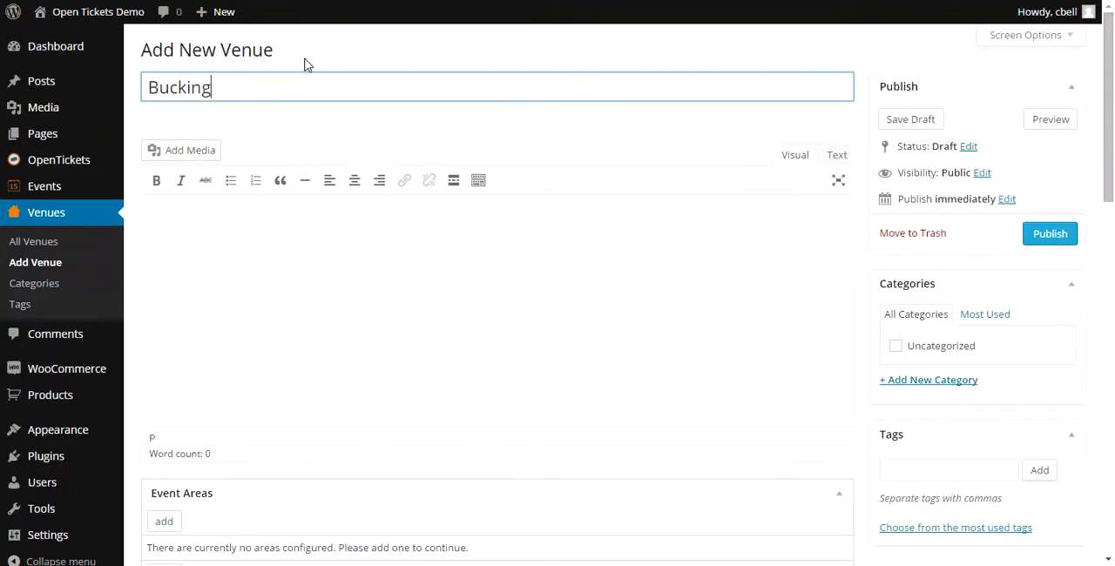
text(ham Palace)
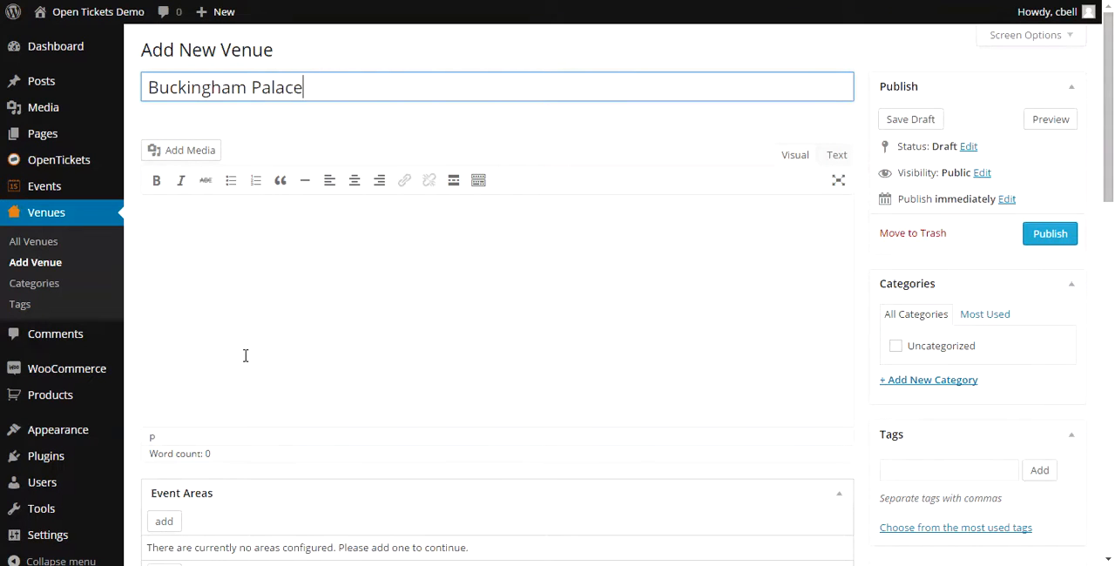
- Add an event area to the venue and use Ballroom.jpg from the media library as its image
scroll(244, 356, down, 3)
scroll(244, 361, down, 1)
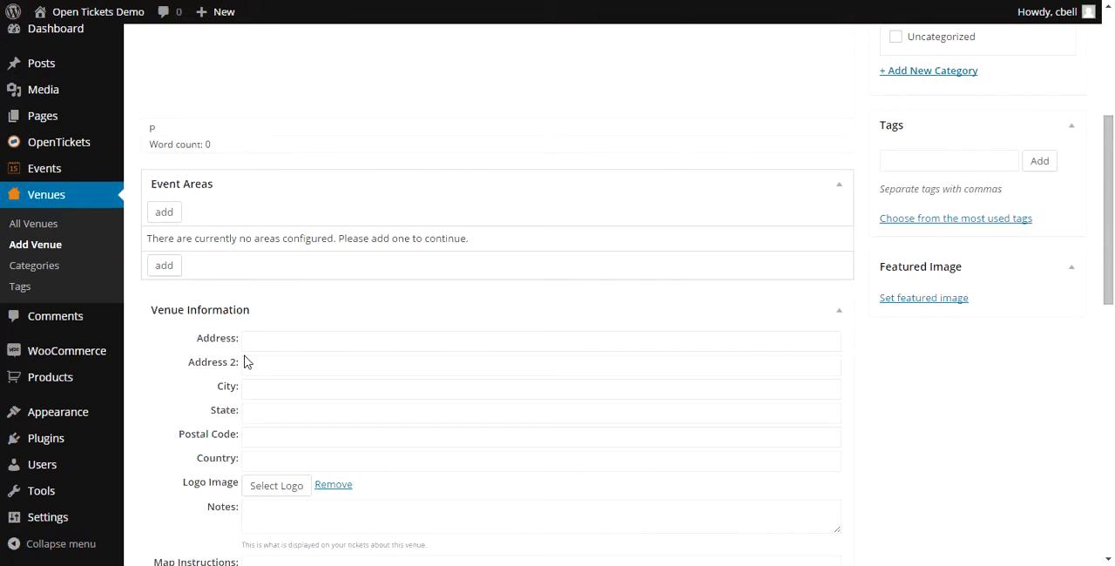
click(167, 214)
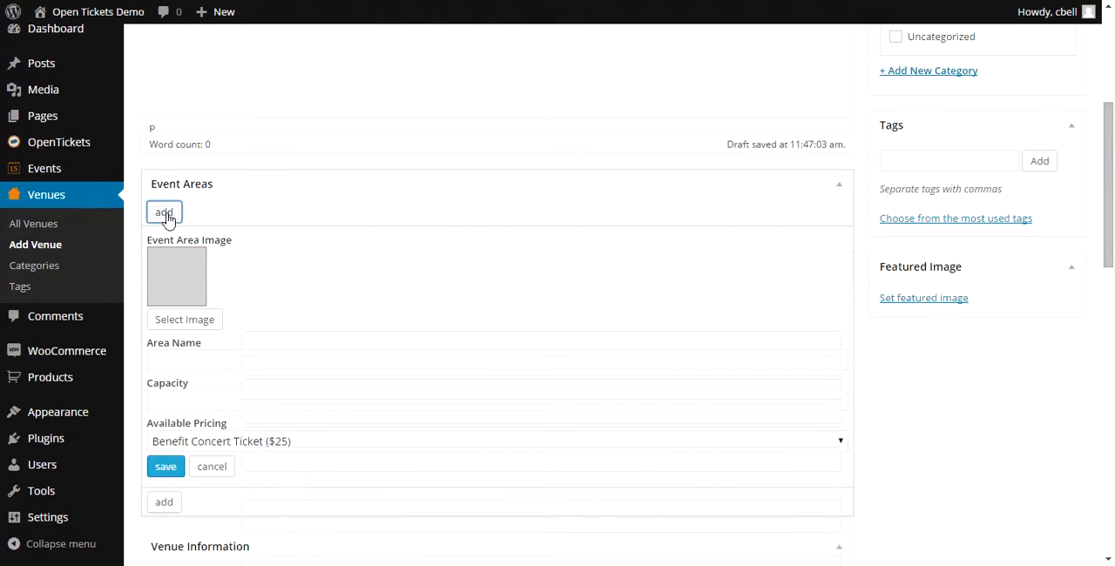
click(192, 322)
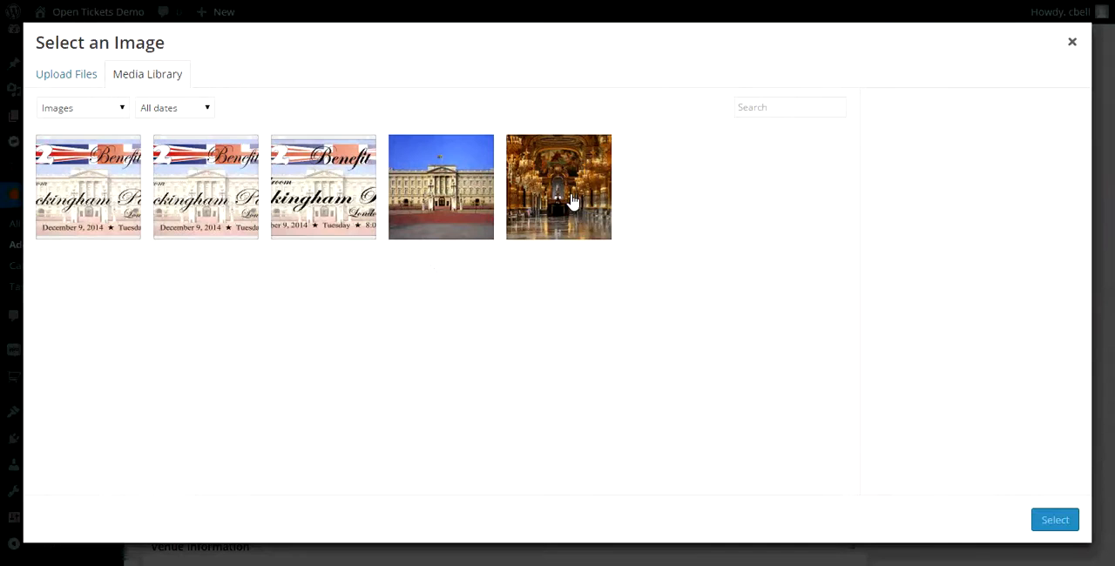
click(573, 200)
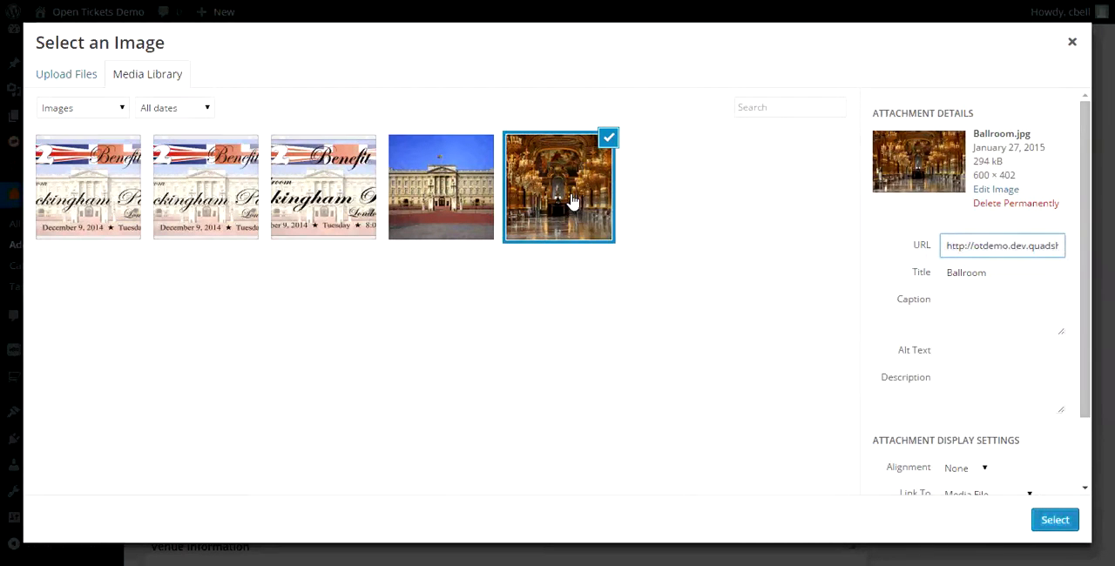
click(1063, 527)
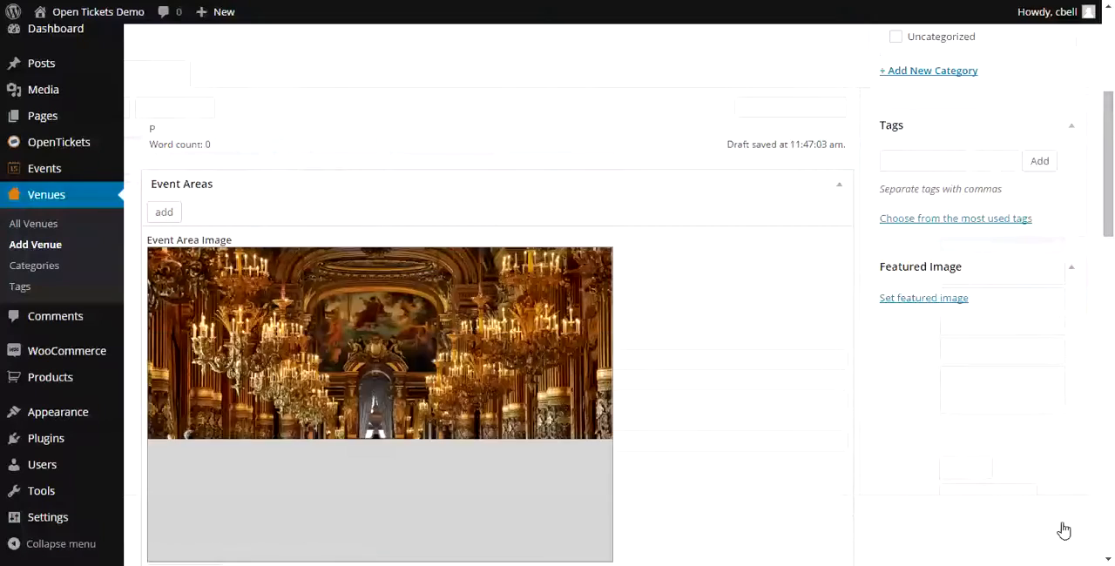
- Name the event area "Ballroom", set its capacity to 200 and save the area
scroll(448, 425, down, 5)
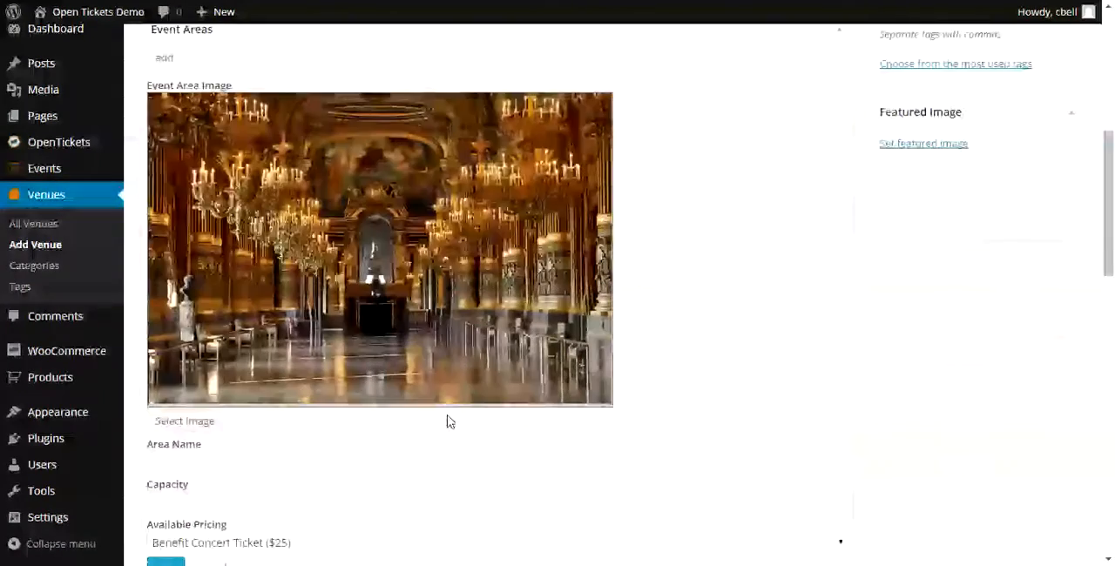
click(155, 384)
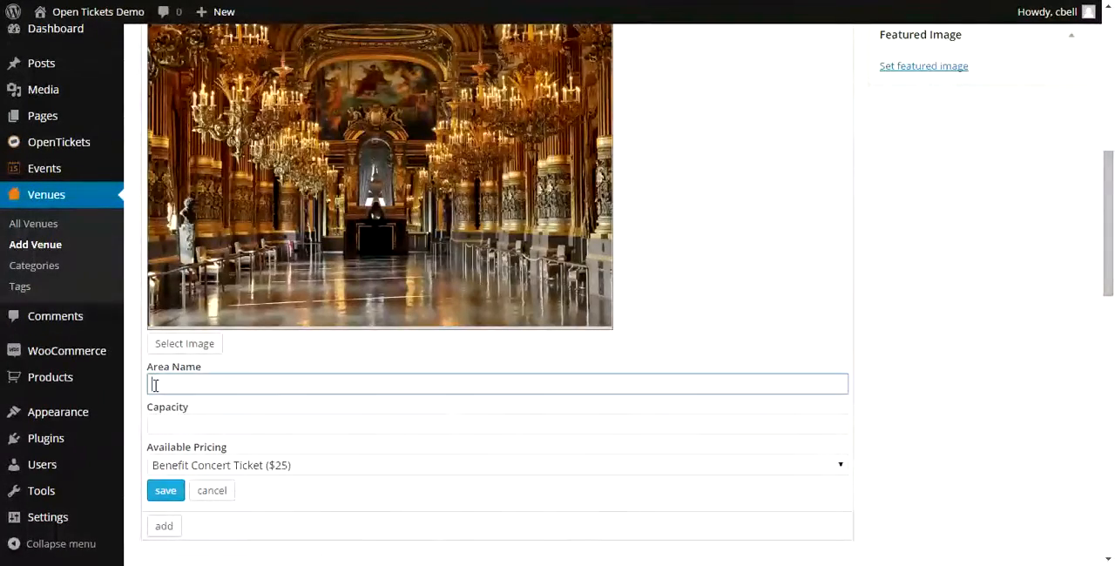
text(B)
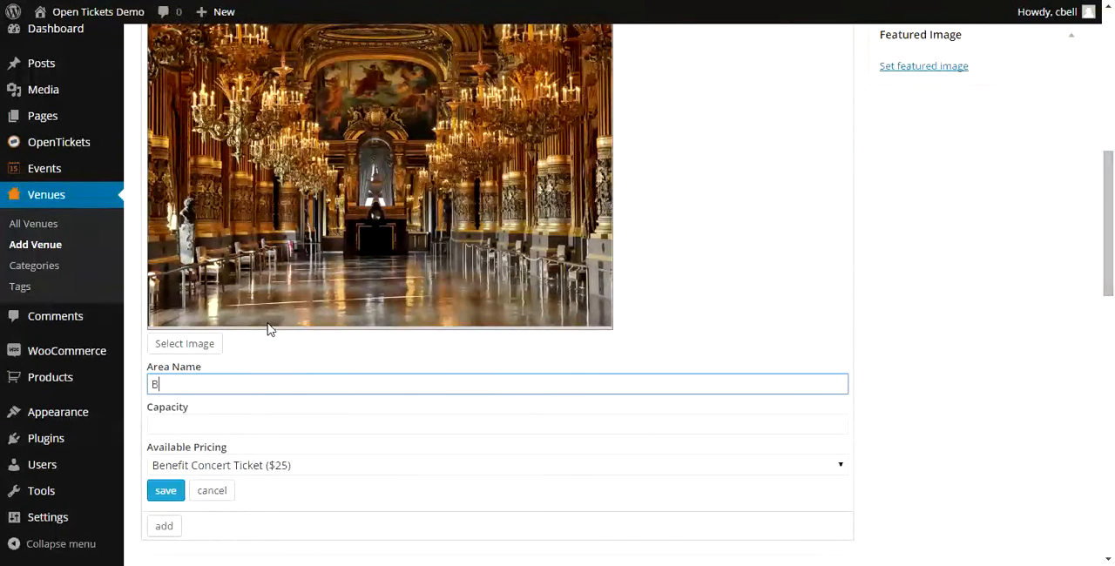
text(allroom)
key(Tab)
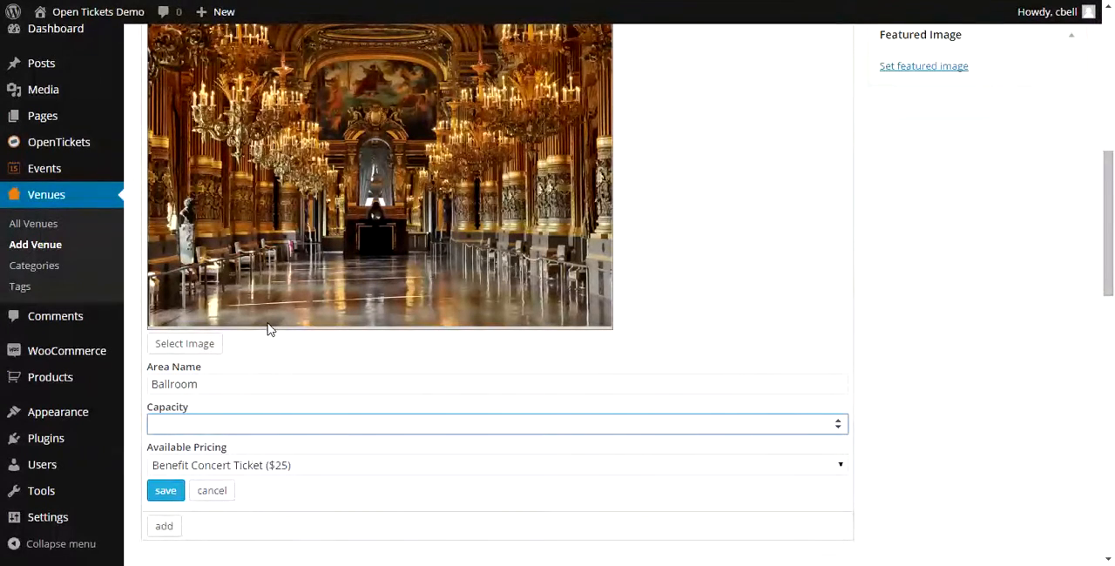
text(200)
click(165, 493)
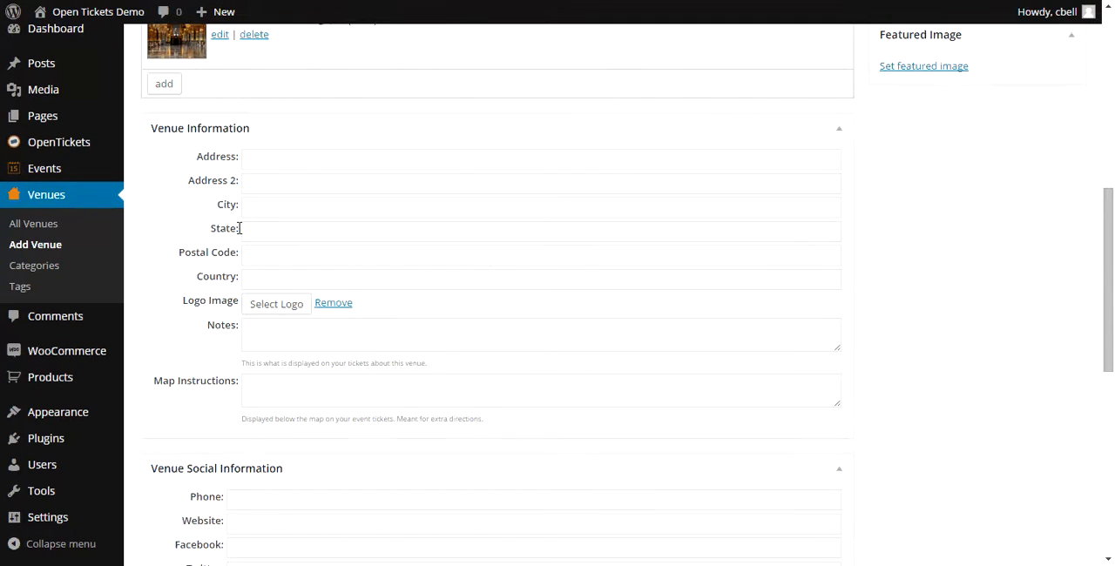
- Fill in the venue's street address and postal code, with London as the city and UK as the country
click(254, 156)
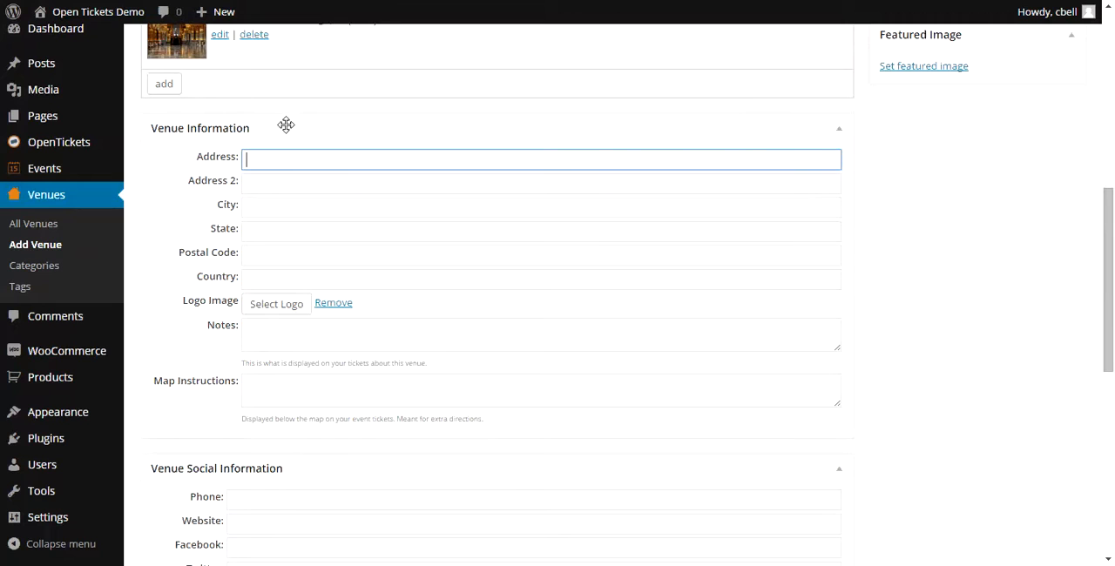
text(Buckingham Palace)
key(Tab)
key(Tab)
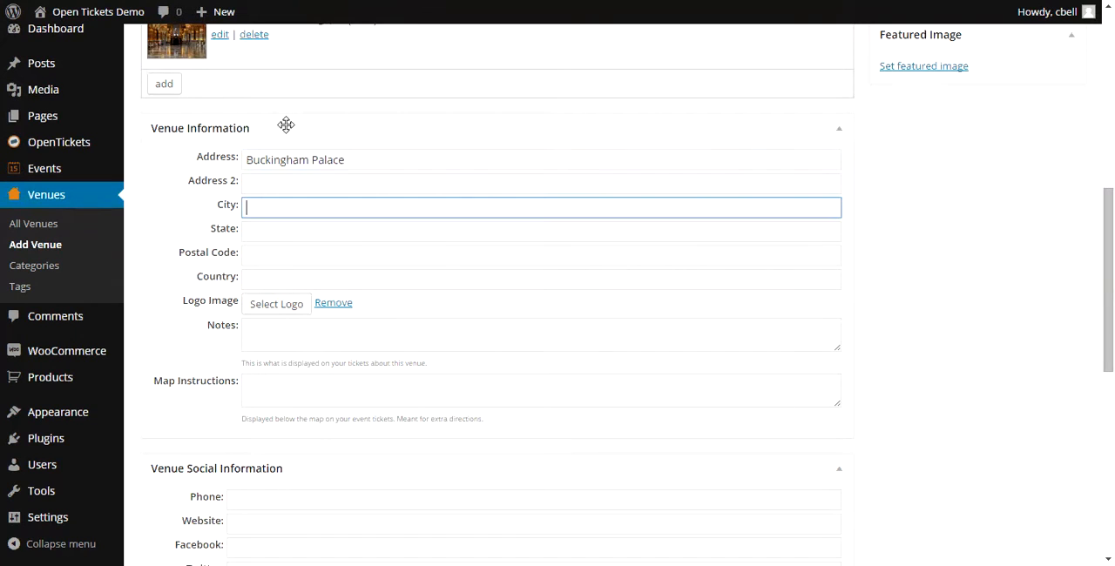
text(London)
key(Tab)
key(Tab)
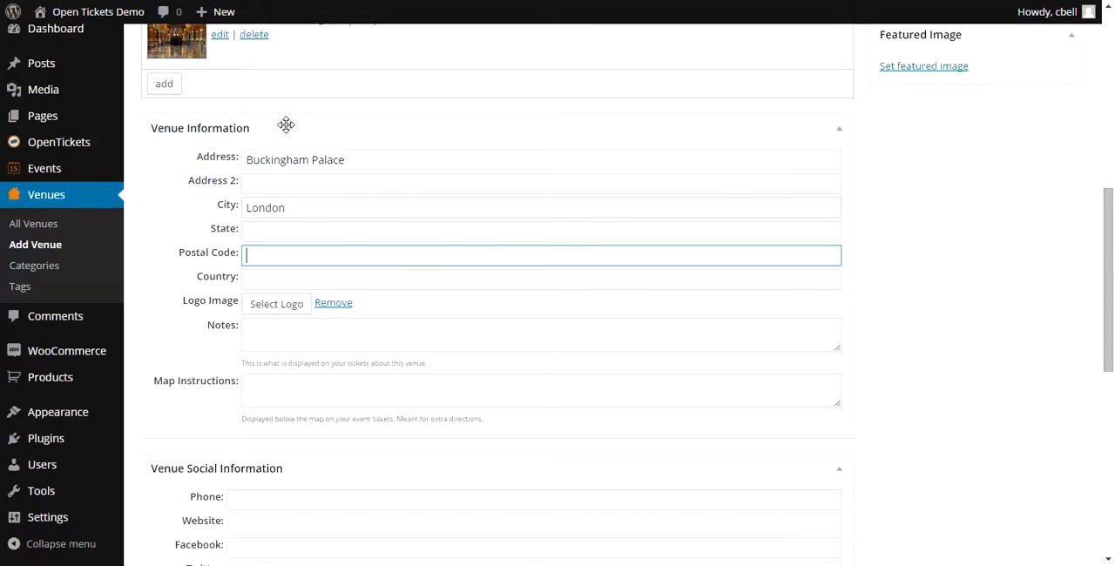
text(W1A)
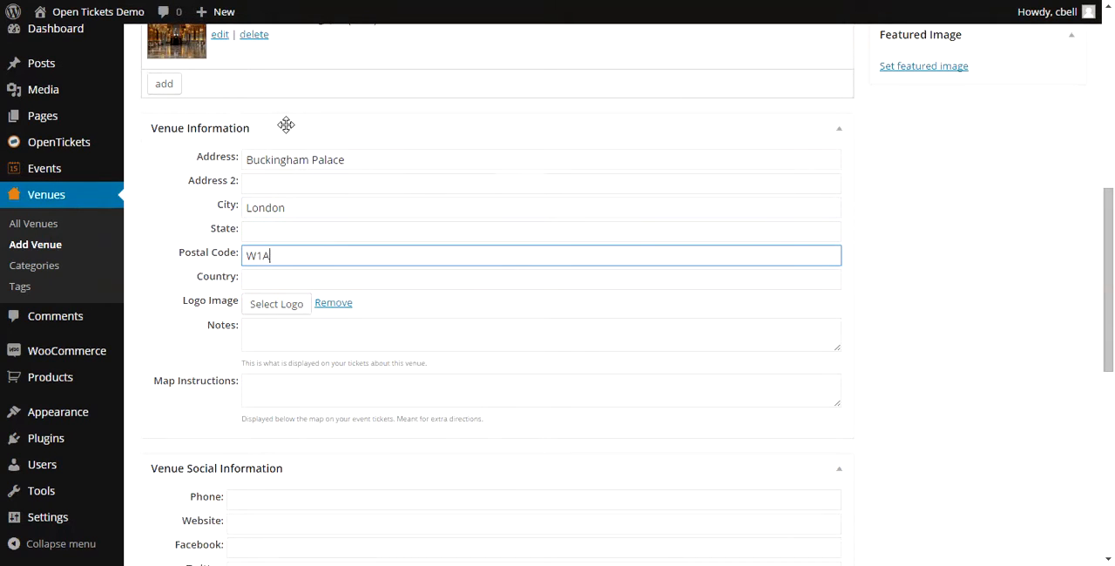
text( 1AA)
key(Tab)
text(UK)
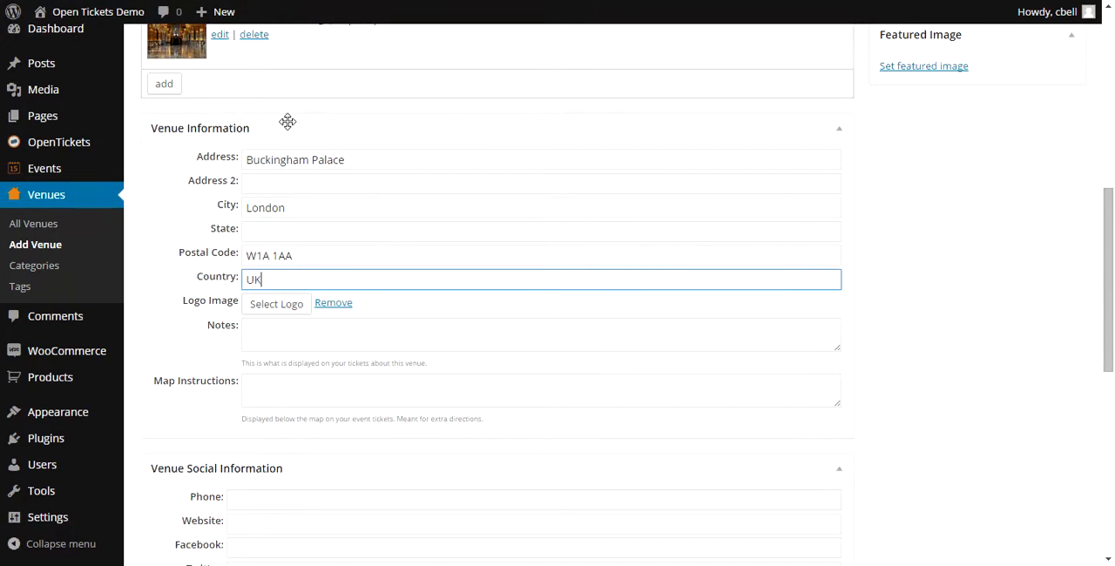
- Set BH01.jpg from the media library as the venue's featured image and publish the venue
click(921, 72)
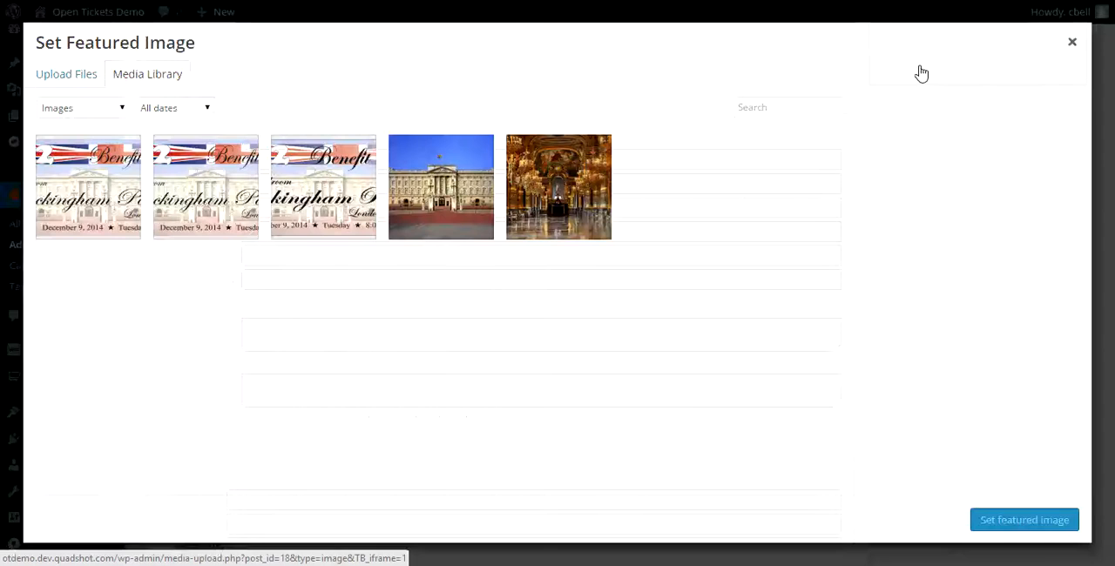
click(435, 180)
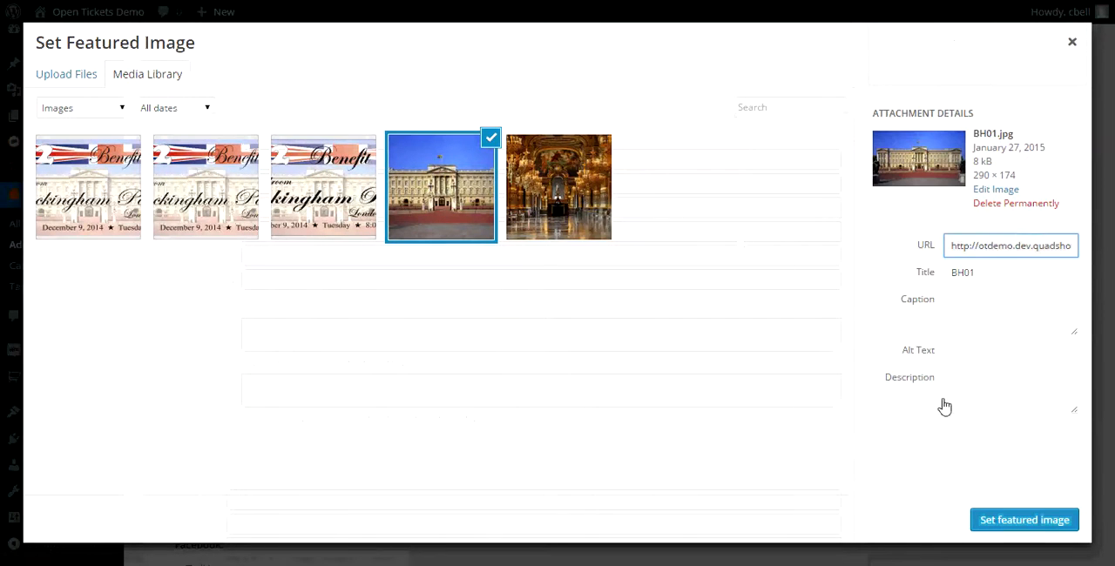
click(1025, 520)
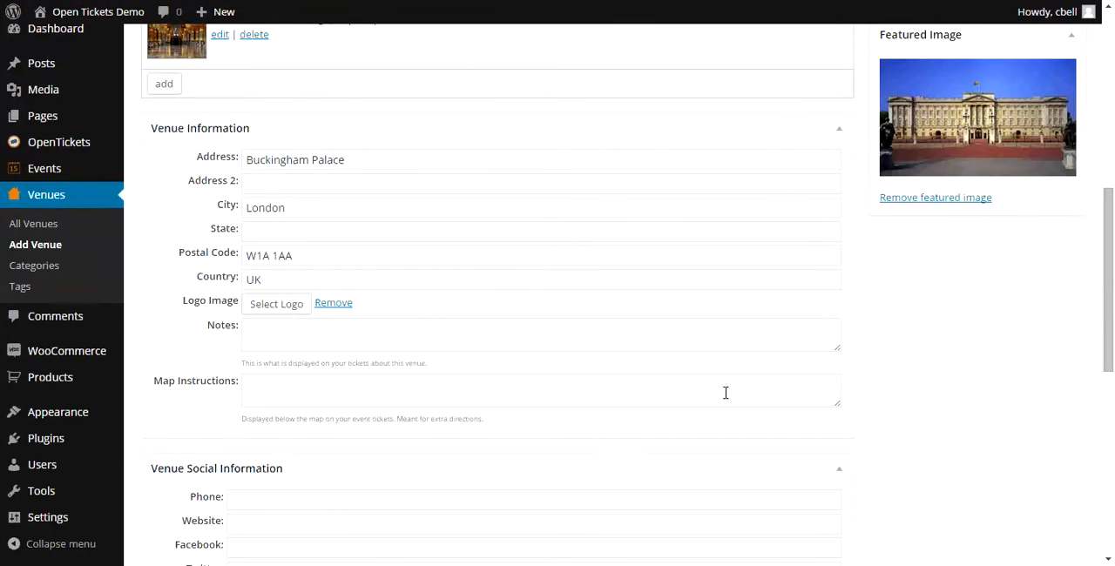
scroll(726, 393, up, 6)
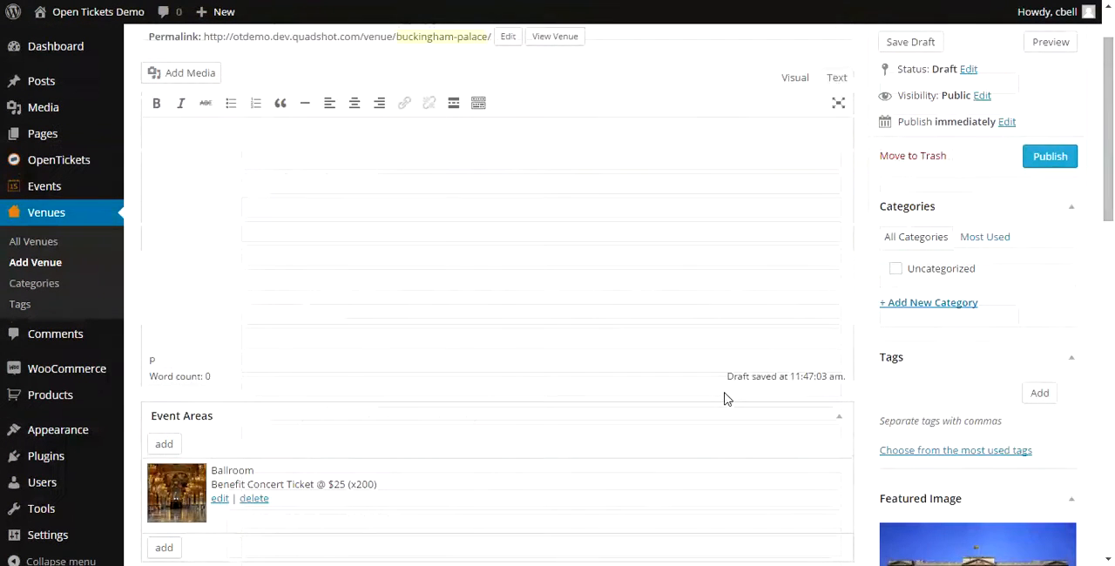
click(1052, 236)
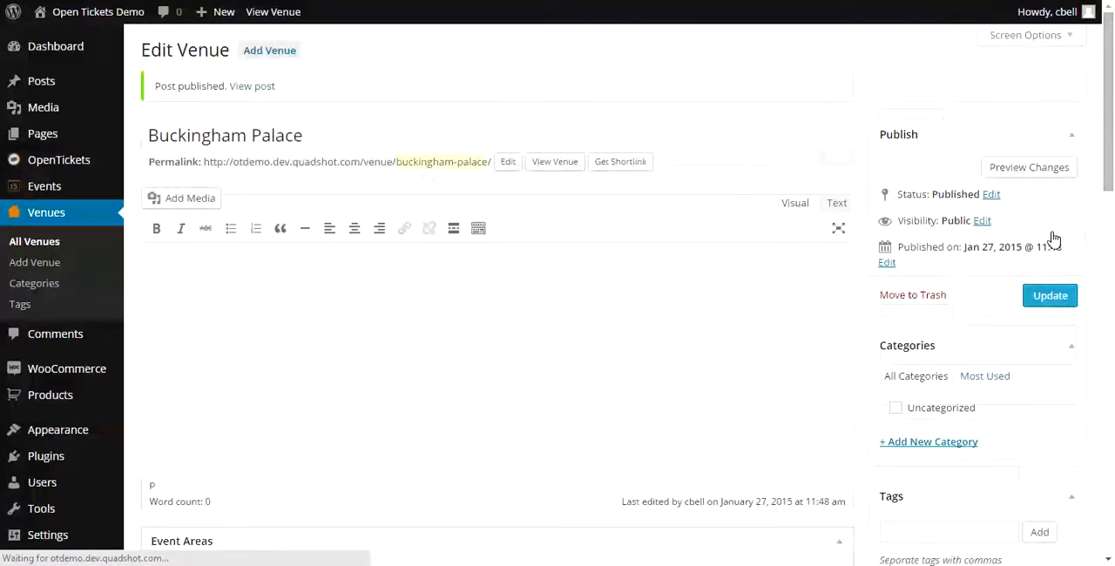
- Start a new event and title it "Benefit Concert"
mouse_move(92, 185)
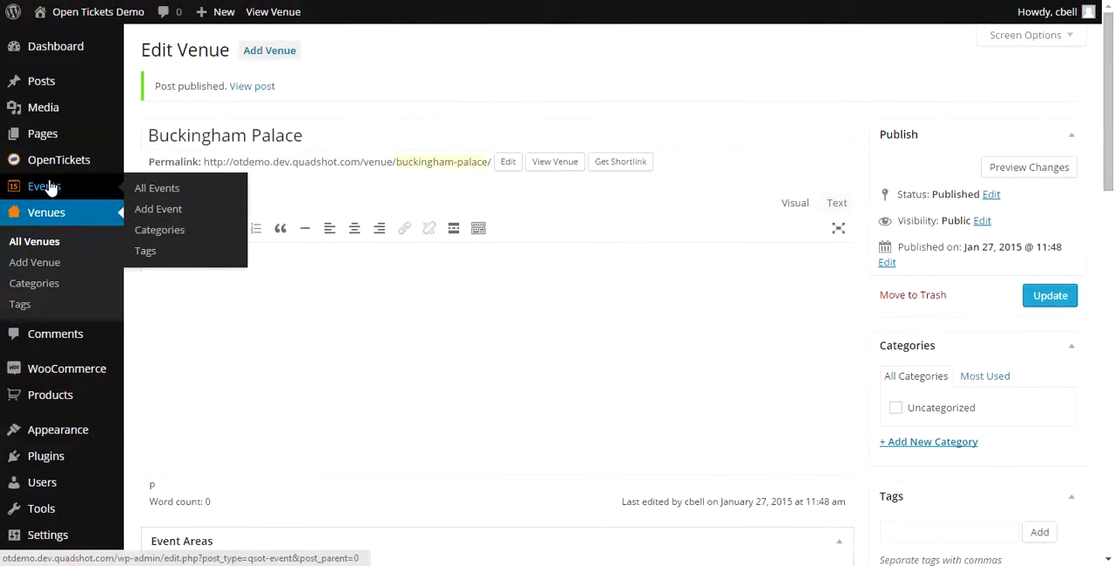
click(50, 188)
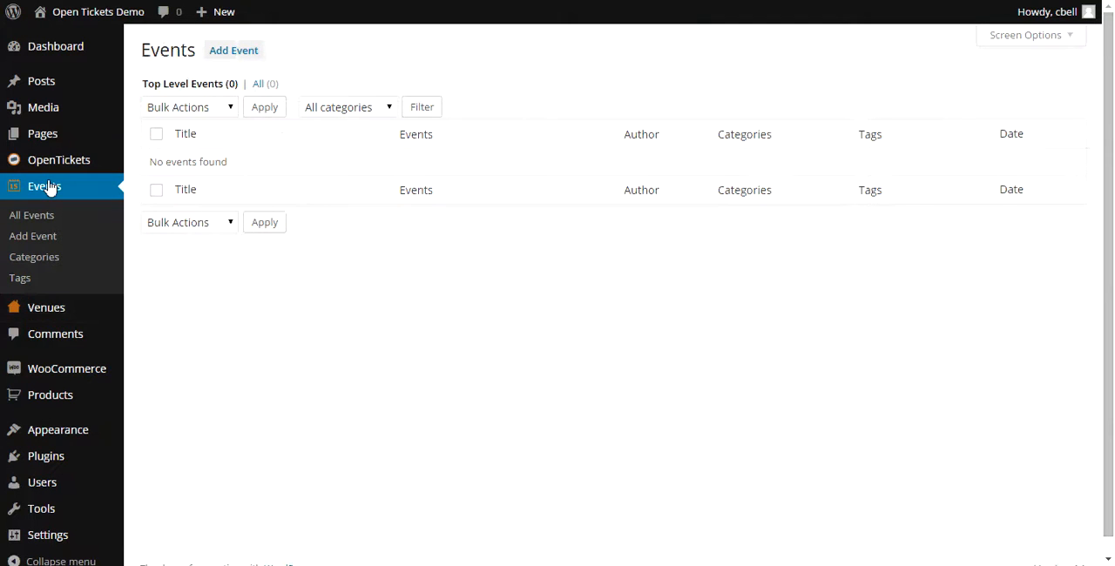
click(251, 52)
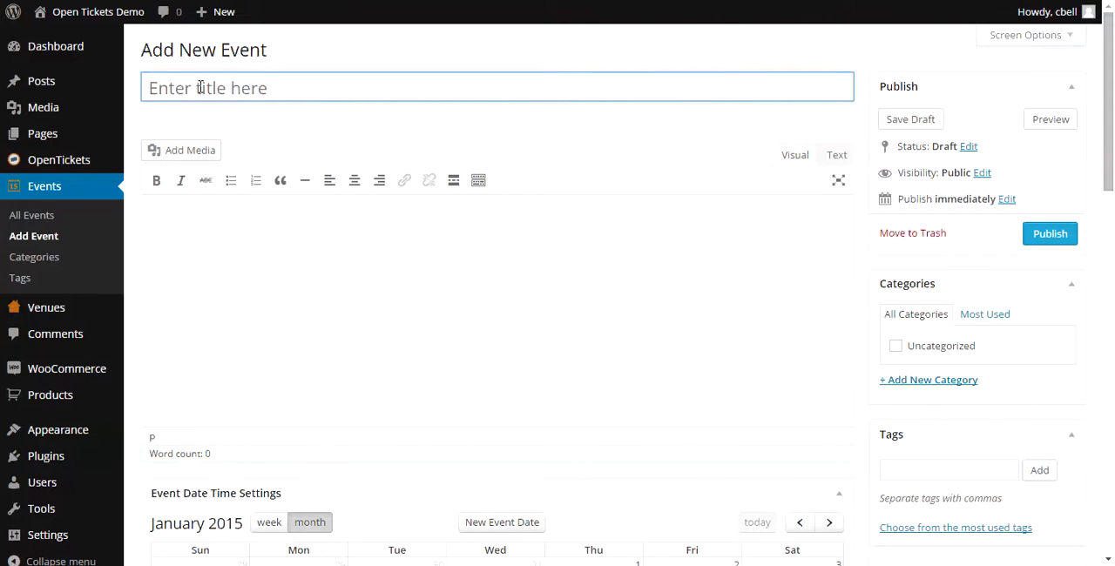
text(Ben)
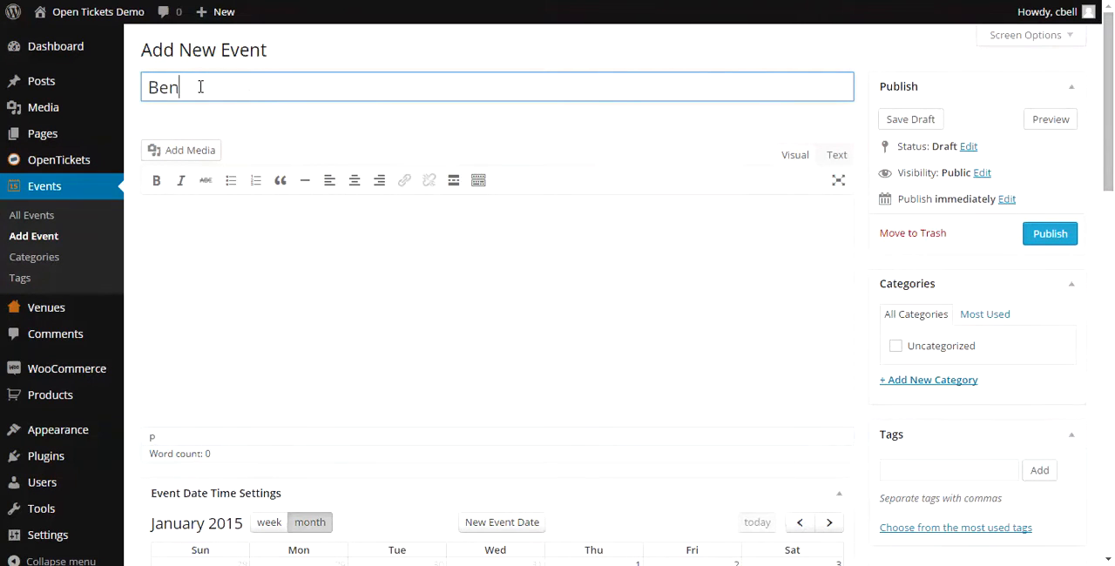
text(efit Concer)
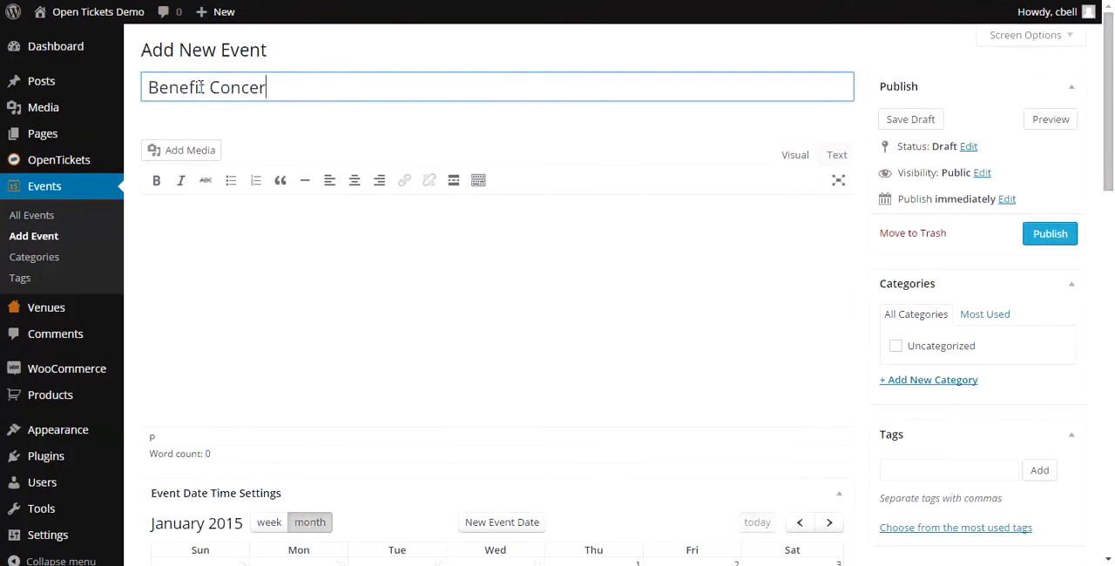
text(t)
- Start a new event date and set its start date to December 9, 2015
scroll(247, 199, down, 2)
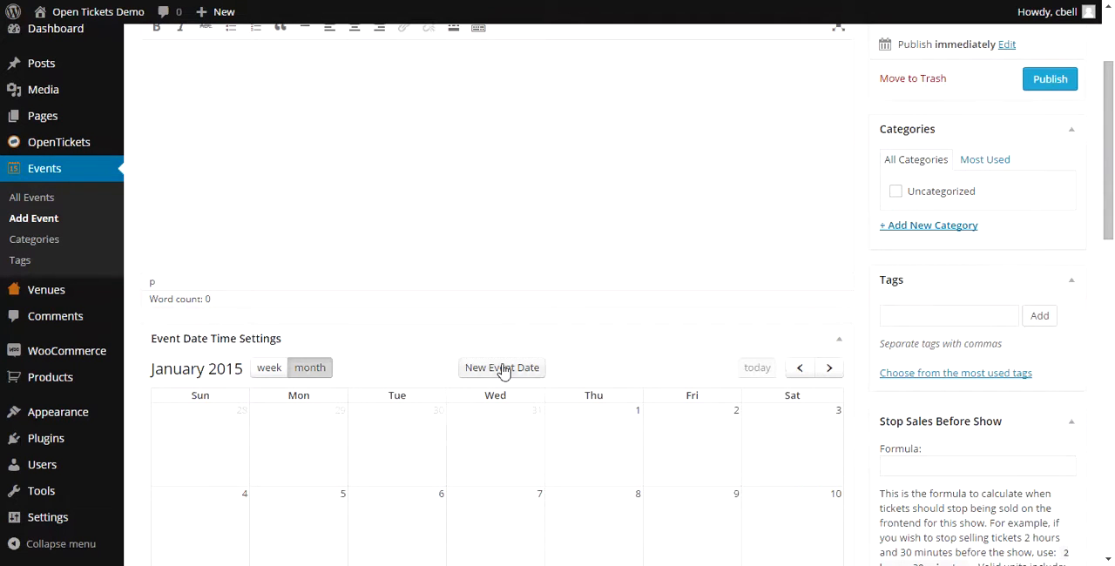
click(502, 368)
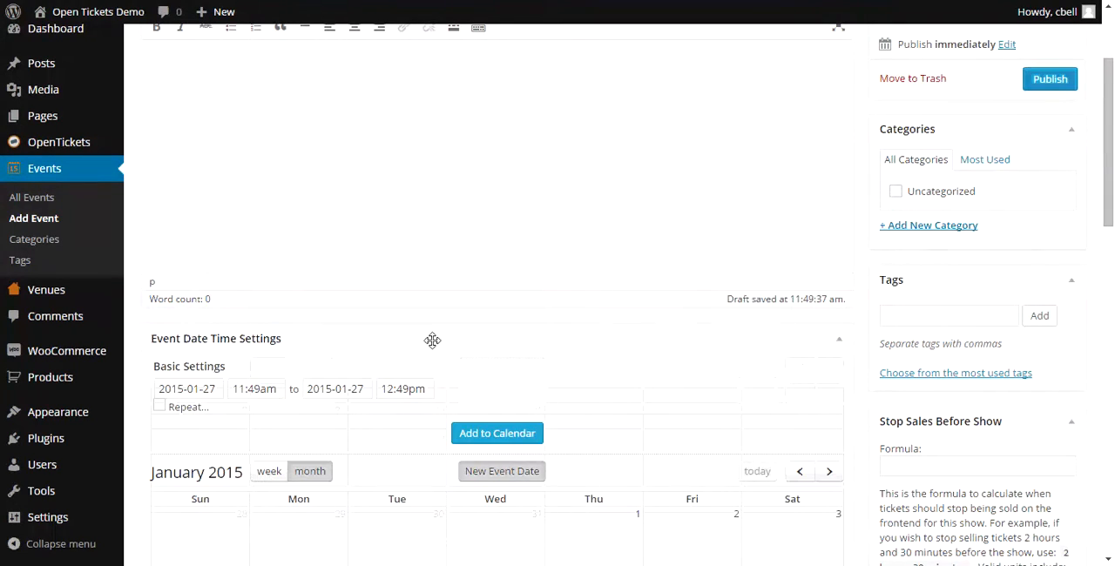
click(217, 388)
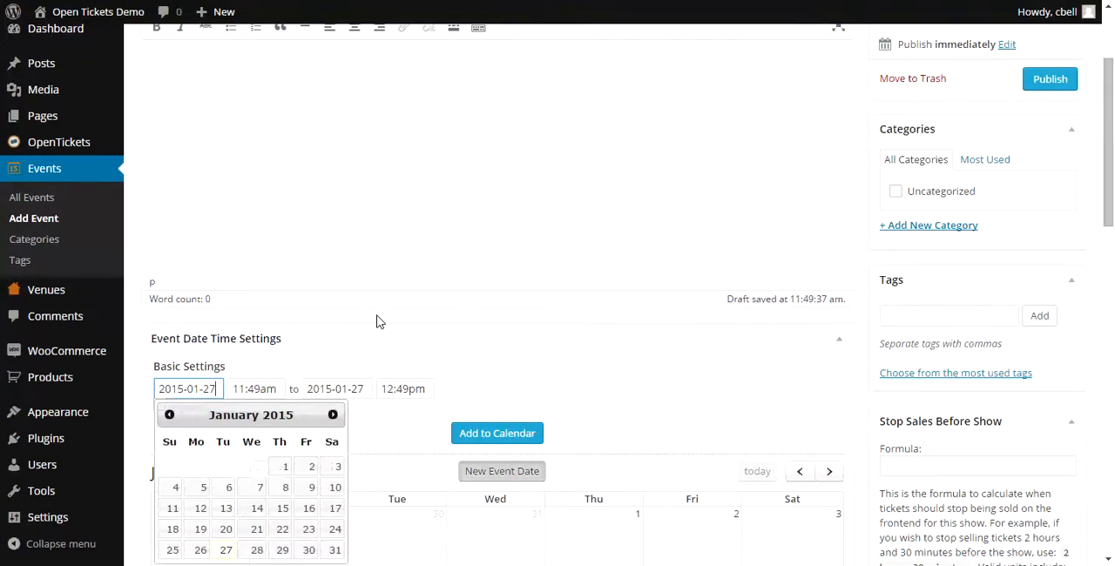
scroll(378, 315, down, 2)
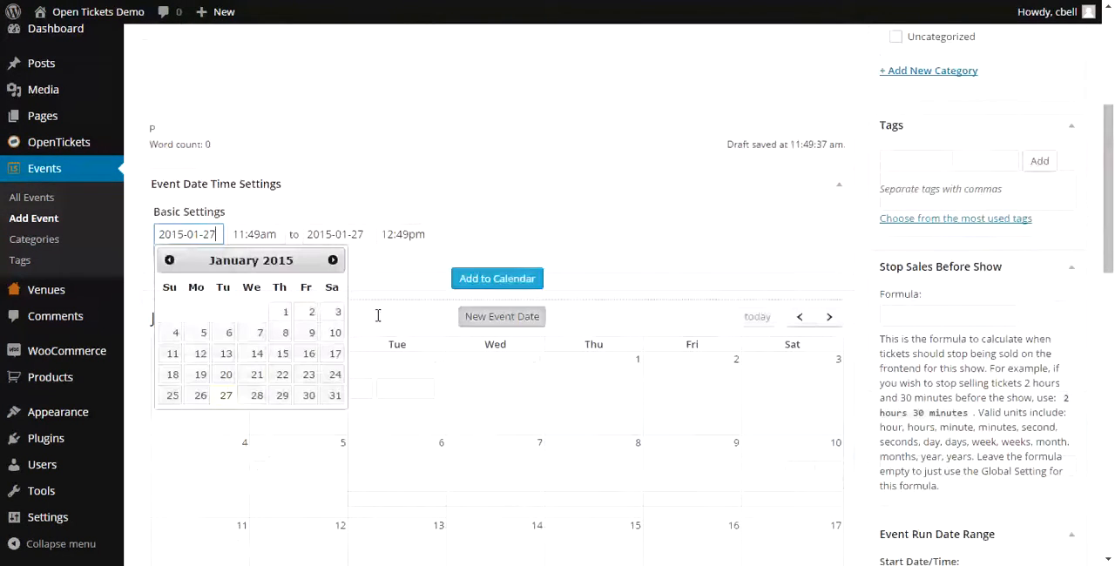
click(332, 260)
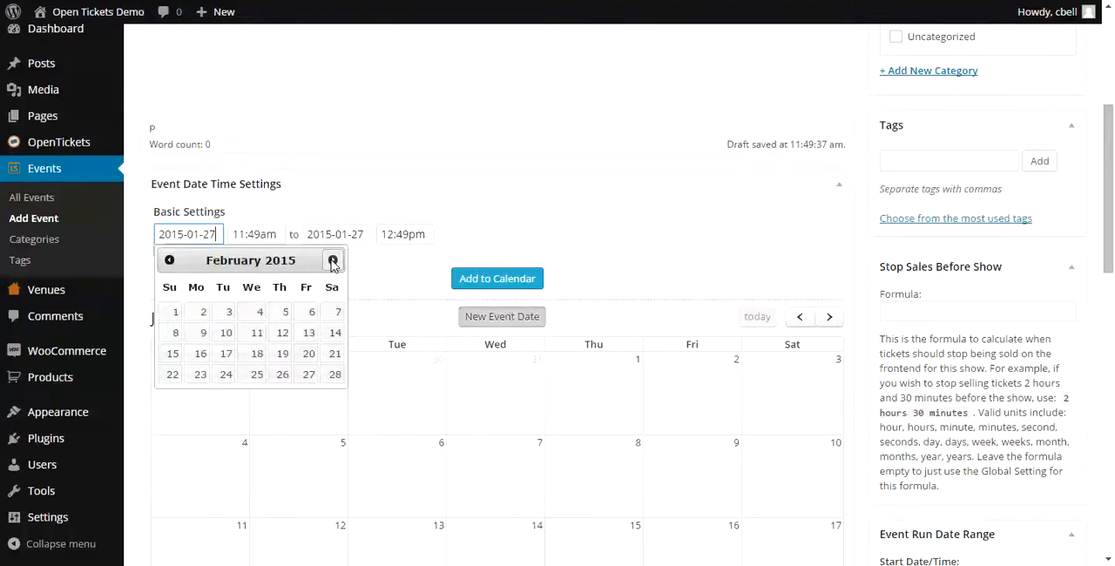
click(332, 261)
click(332, 261)
click(332, 261)
click(332, 261)
click(332, 261)
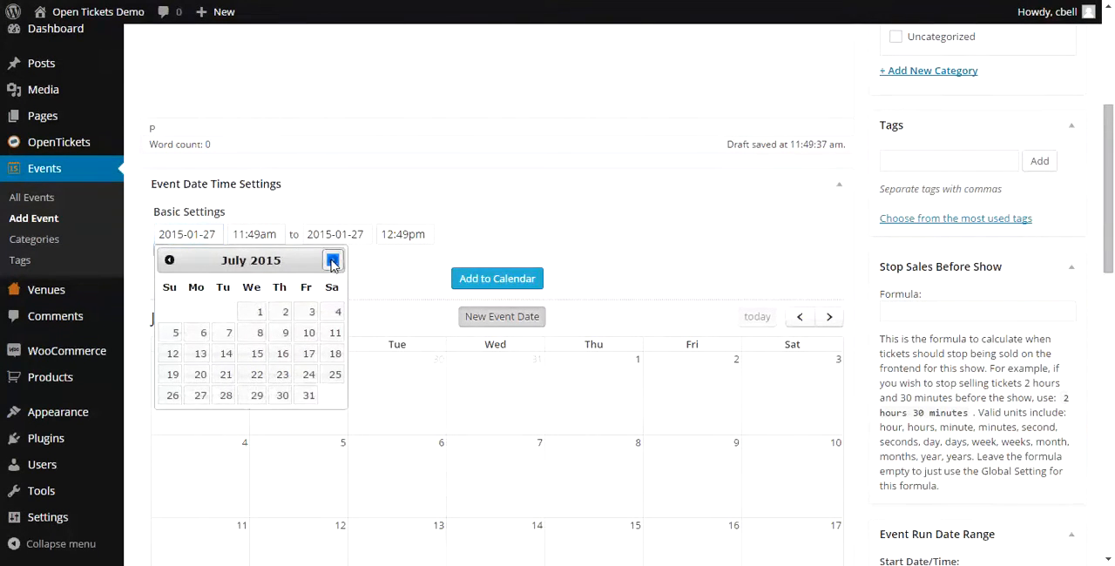
click(332, 261)
click(332, 260)
click(332, 260)
click(332, 260)
click(332, 260)
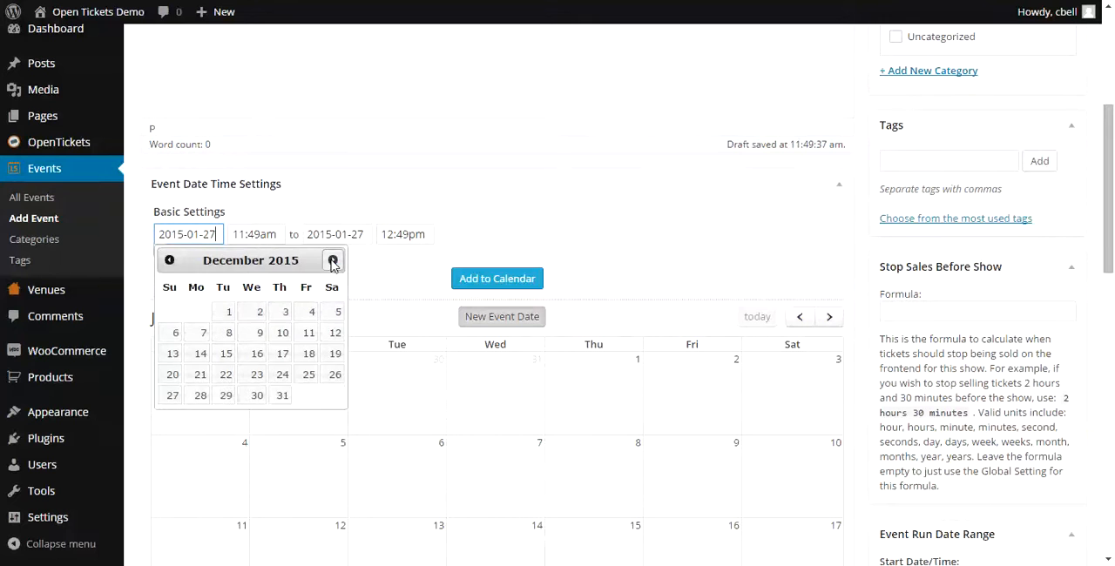
click(259, 333)
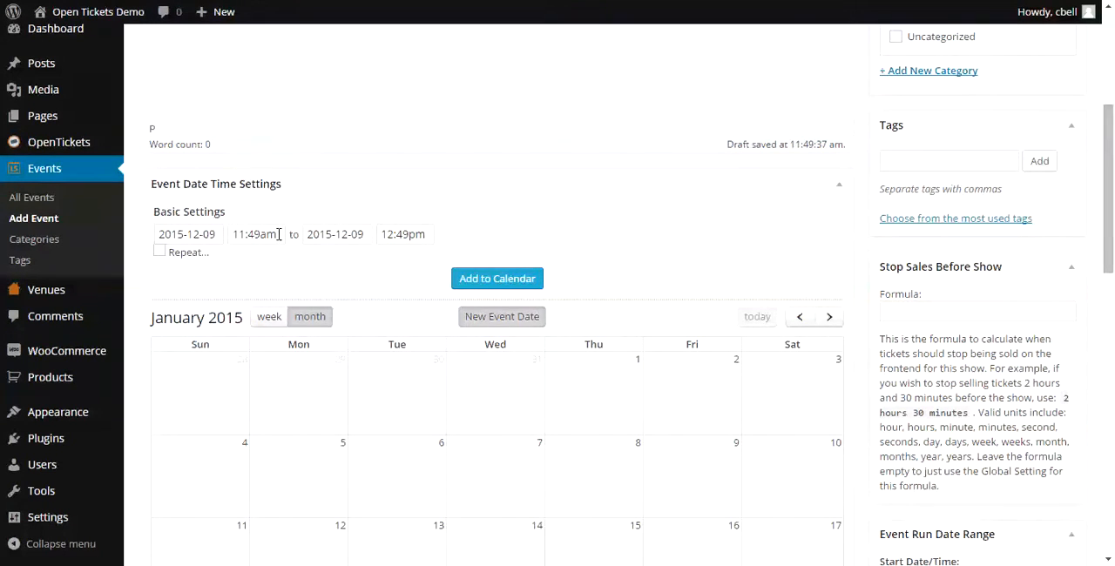
- Set the event time from 08:00pm to 11:00pm and add the date to the calendar
drag(279, 234, 230, 238)
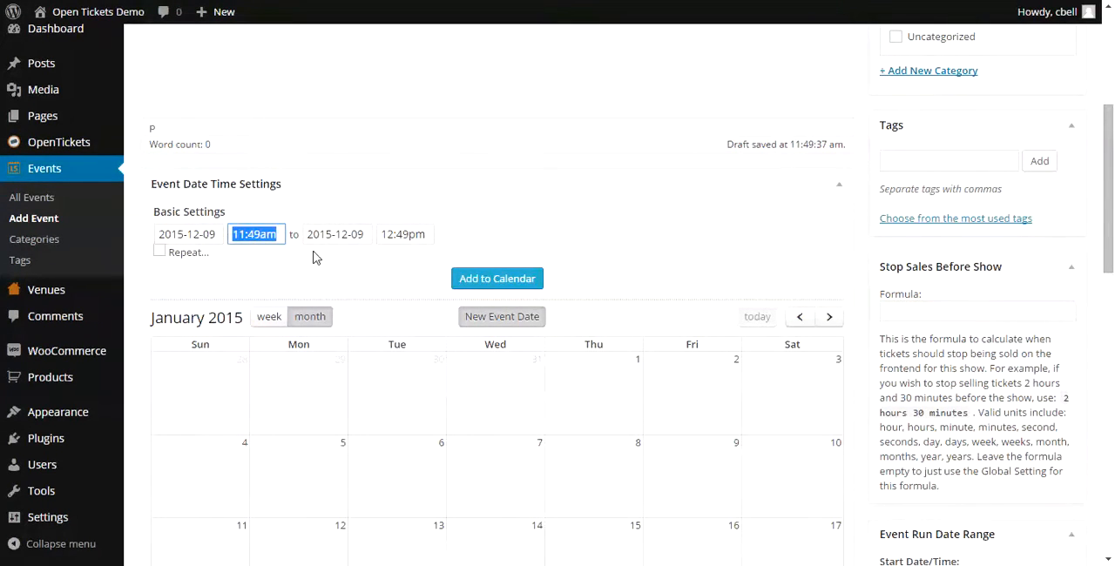
text(08)
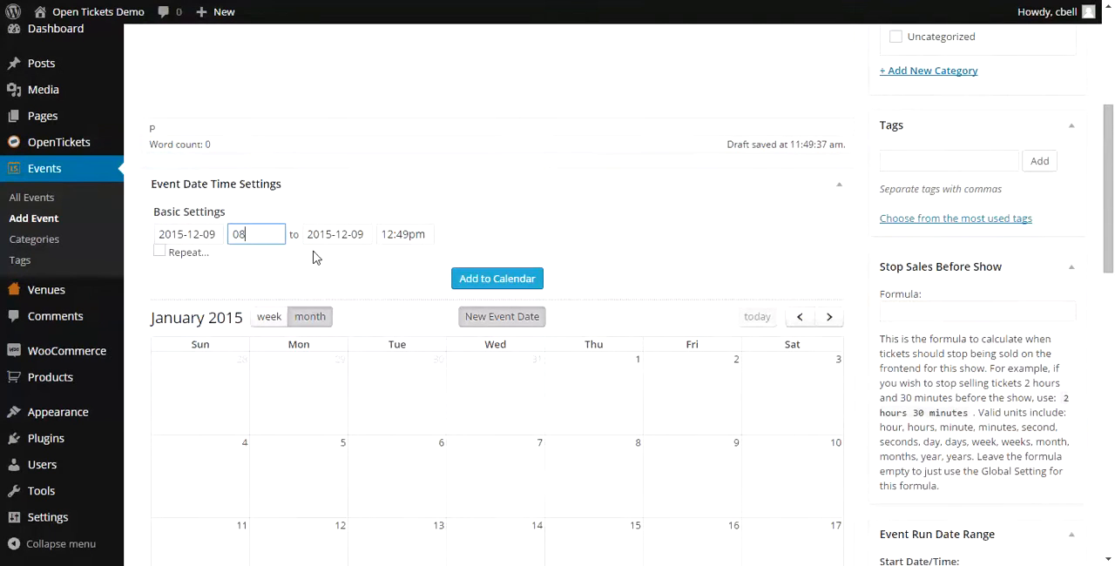
text(:00pm)
click(425, 235)
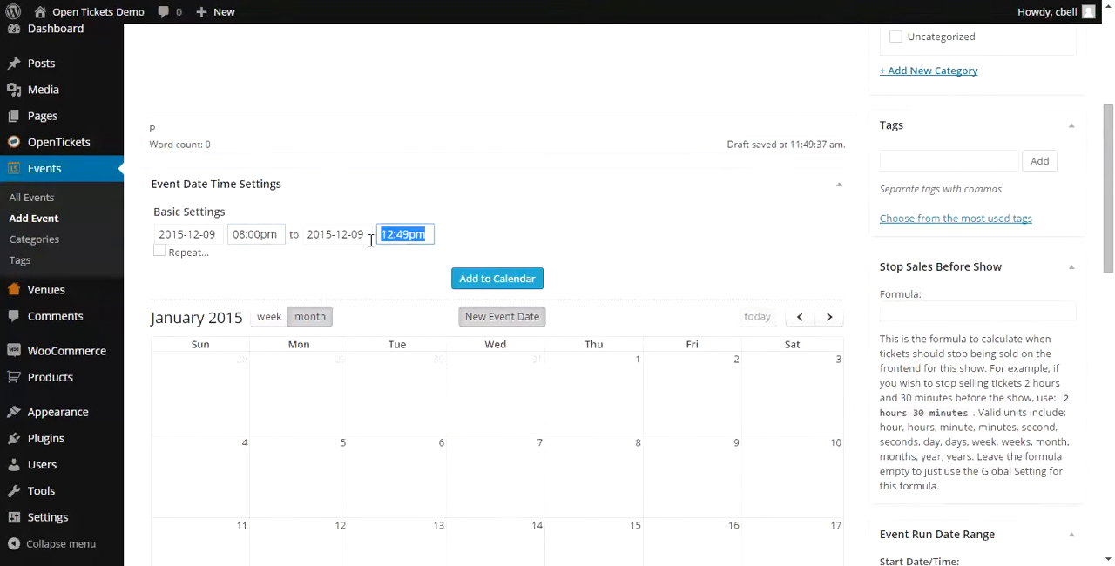
text(11)
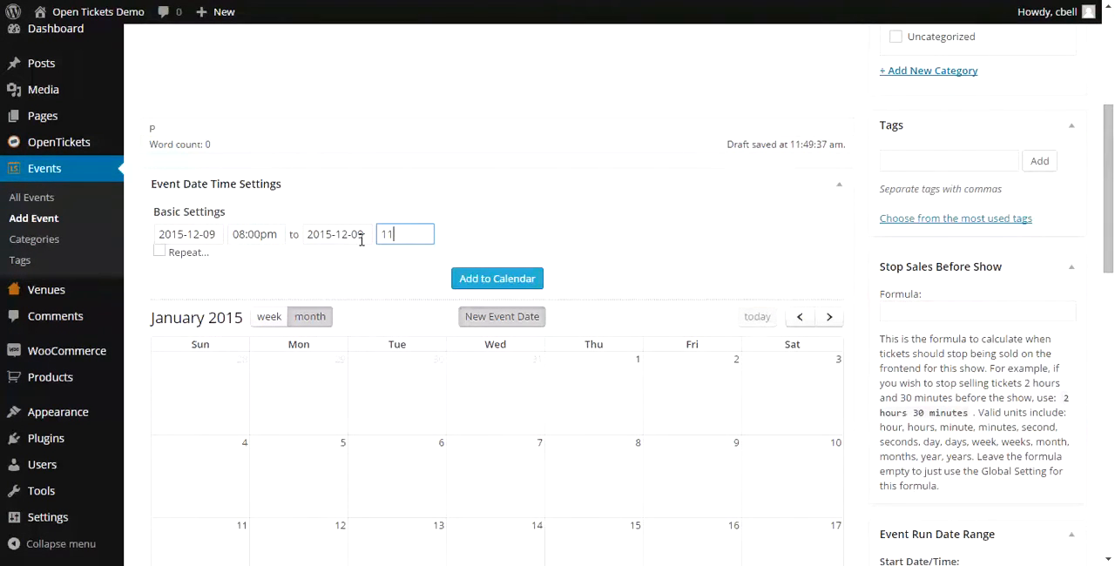
text(:00pm)
click(512, 287)
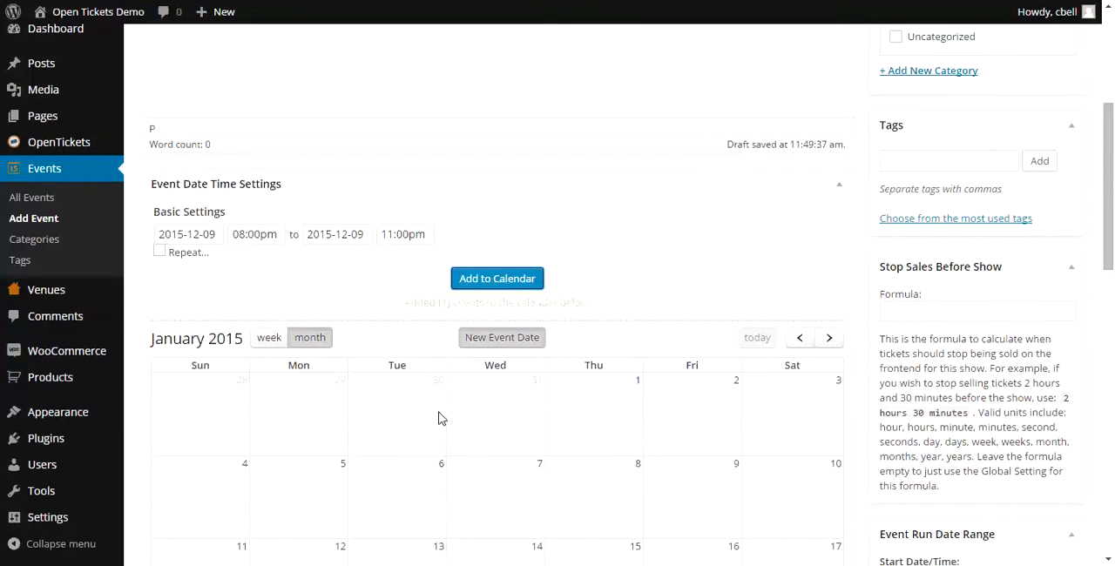
- Select the Benefit Concert entry under the event dates and set its status to Published
scroll(440, 417, down, 5)
scroll(441, 393, down, 2)
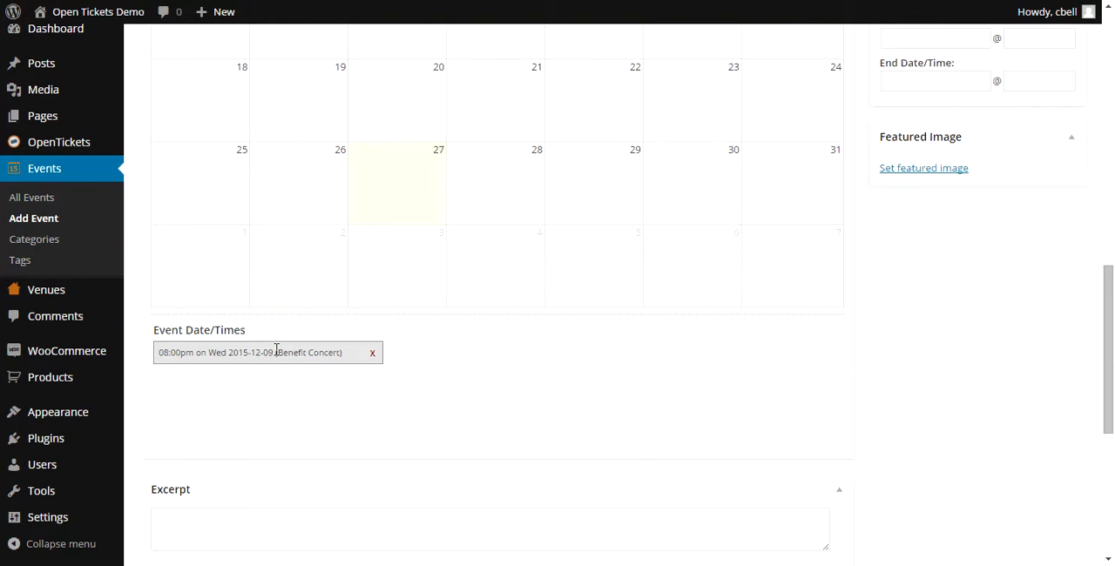
click(276, 351)
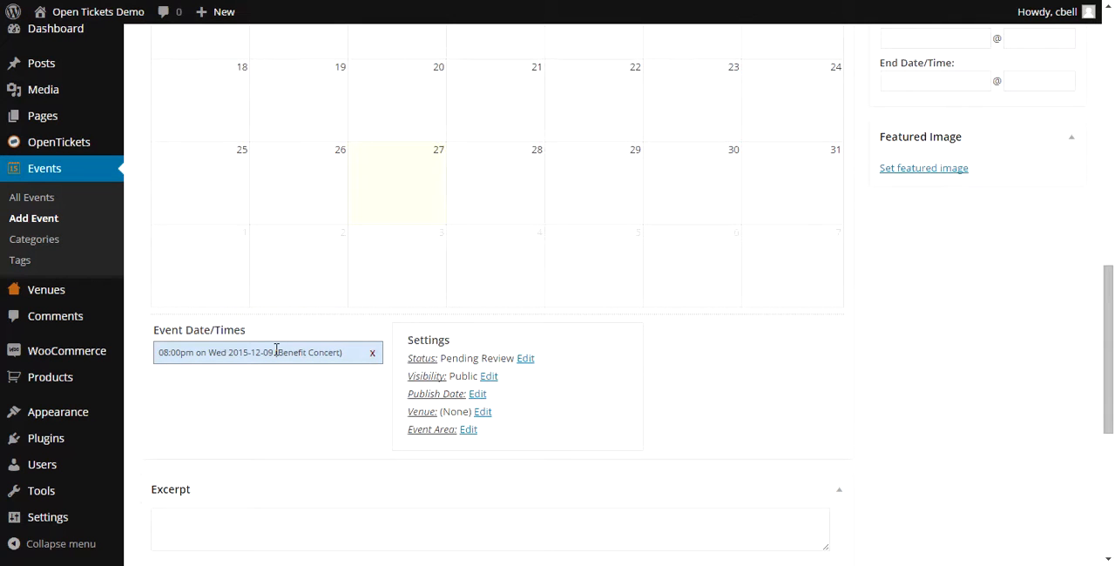
click(525, 359)
click(529, 387)
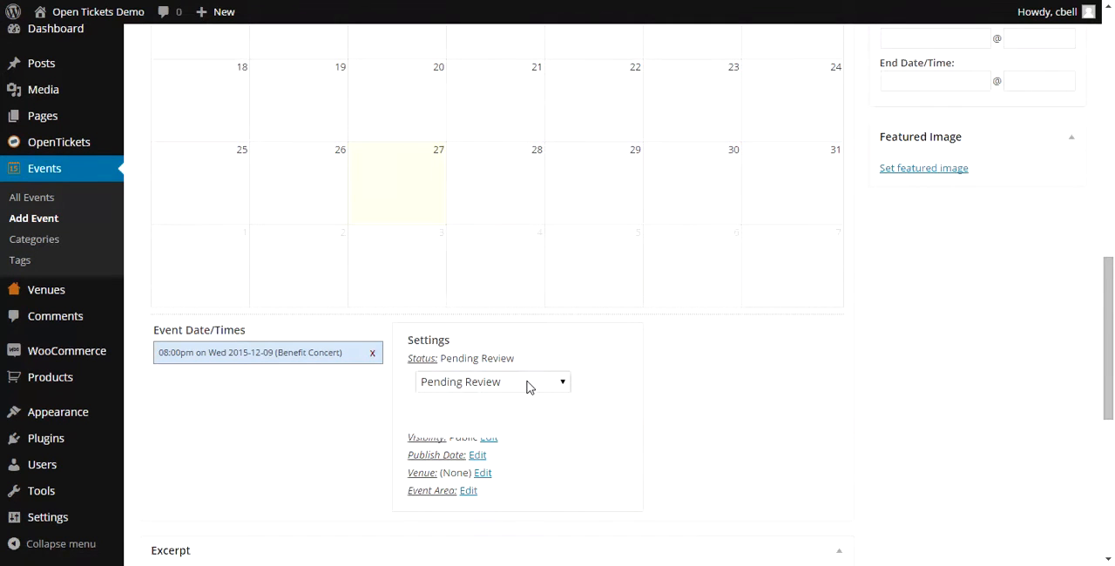
click(502, 400)
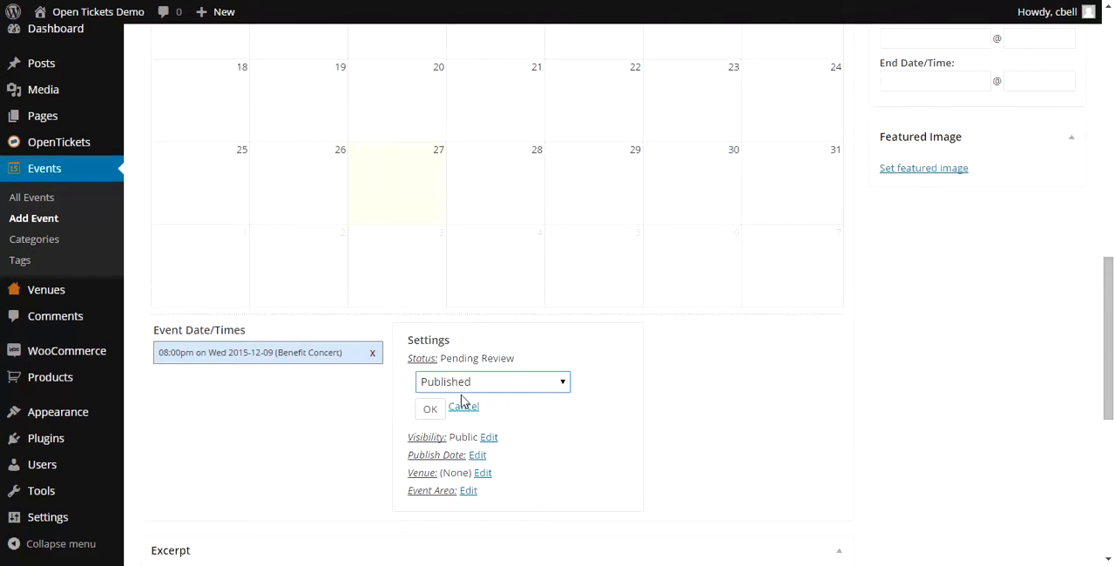
click(428, 409)
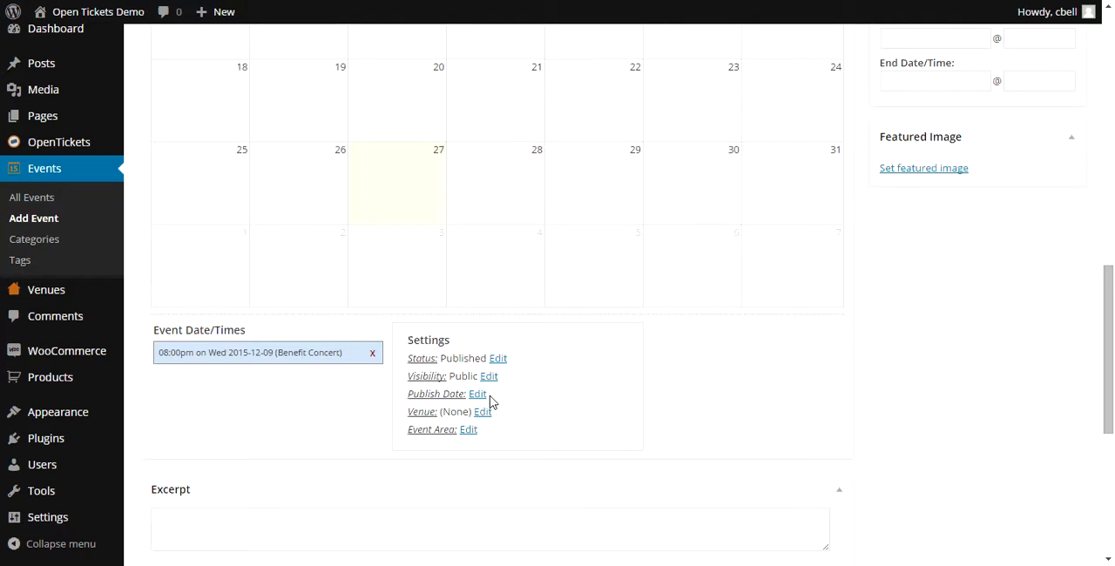
click(477, 394)
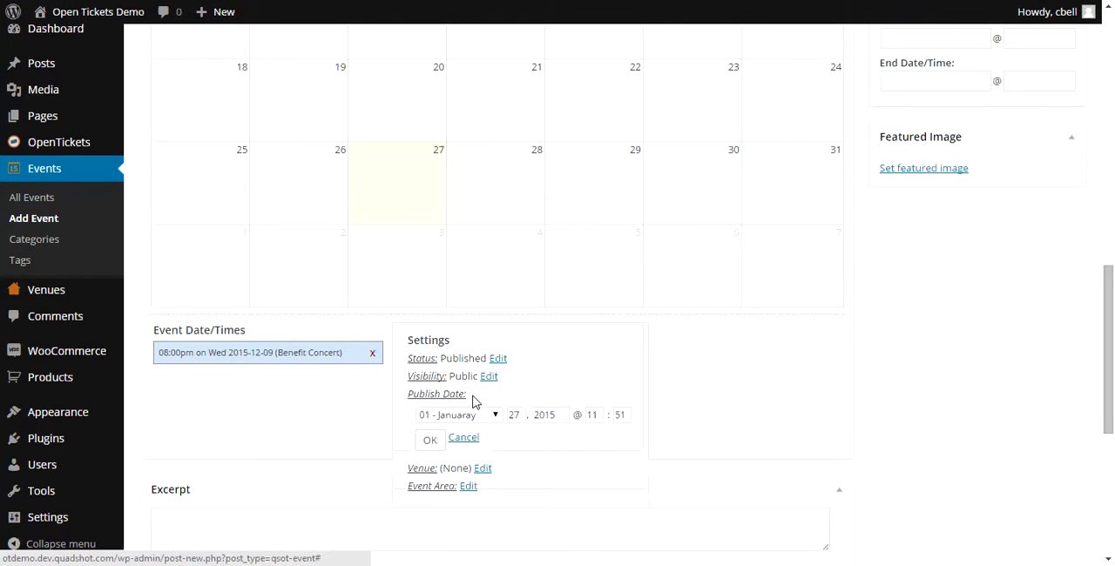
click(432, 441)
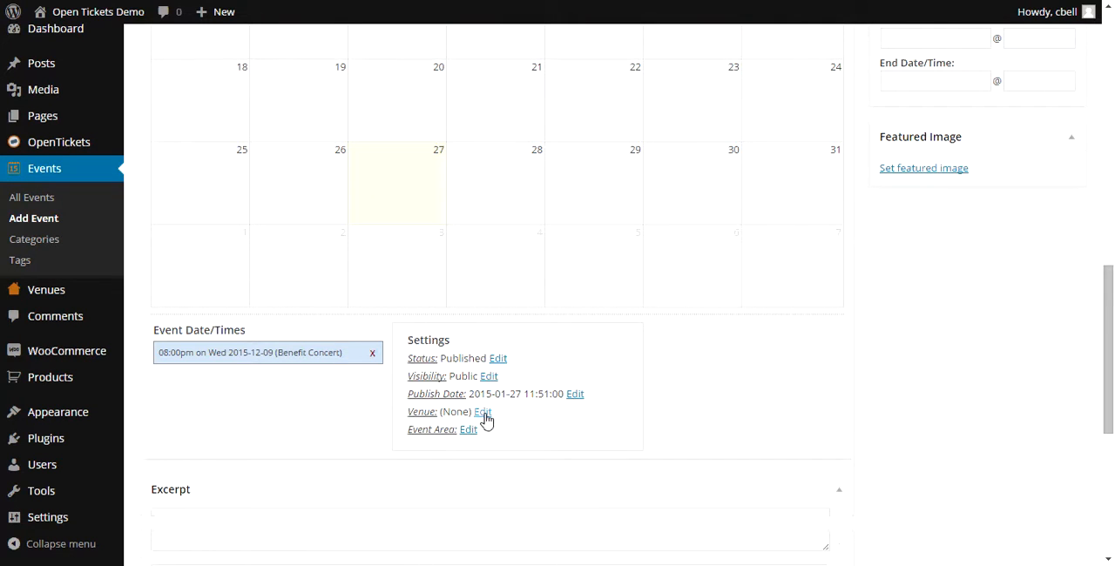
click(484, 412)
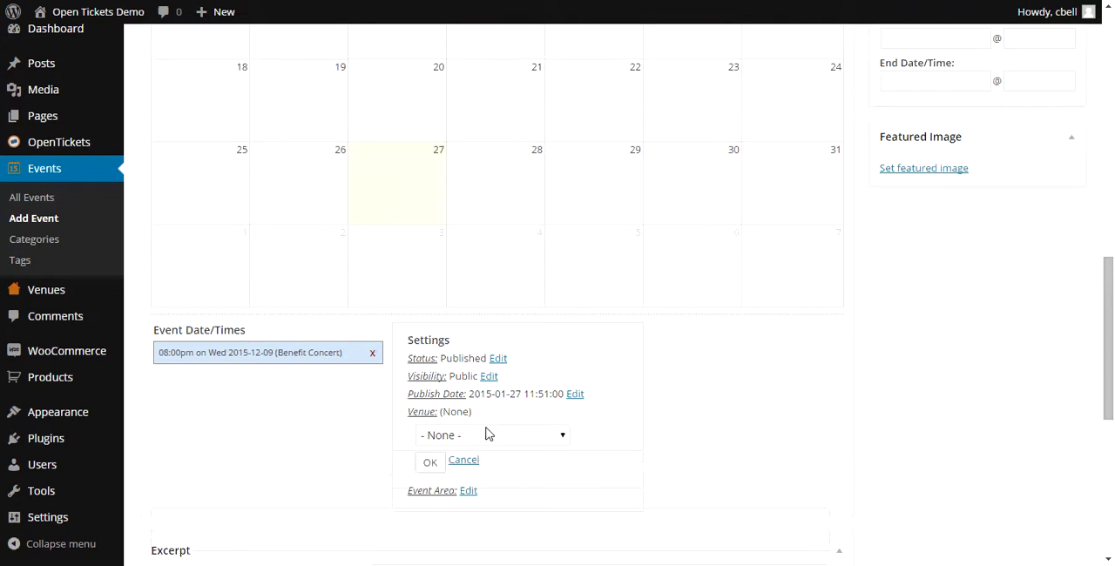
click(486, 433)
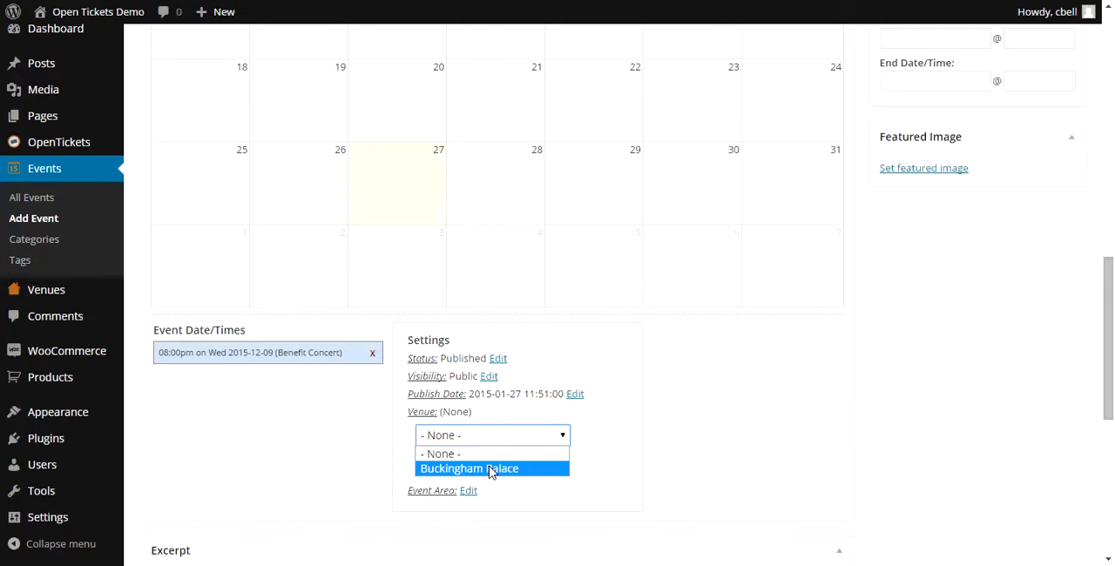
click(491, 471)
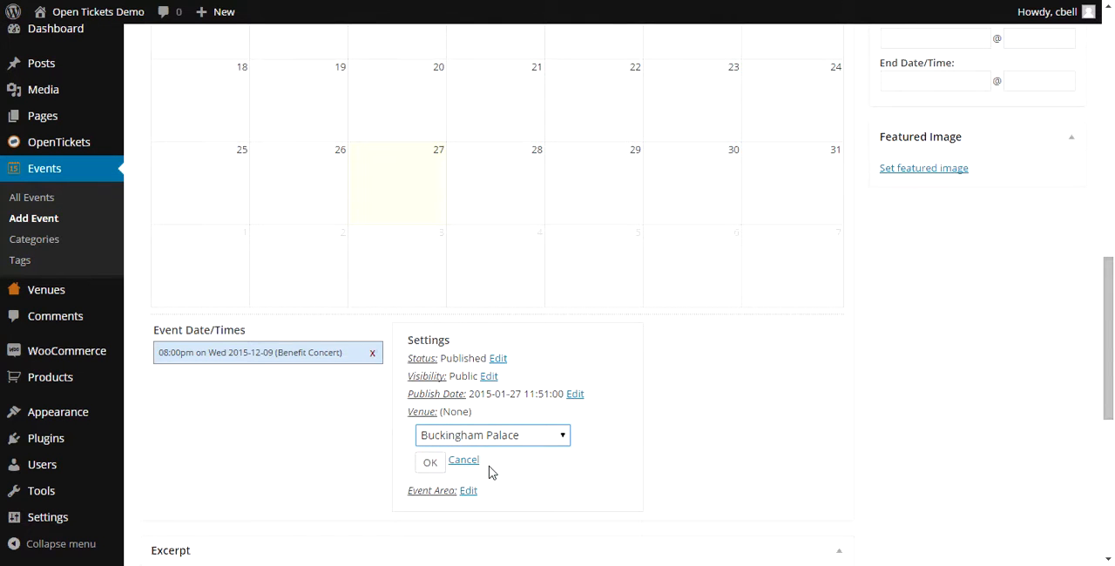
click(430, 462)
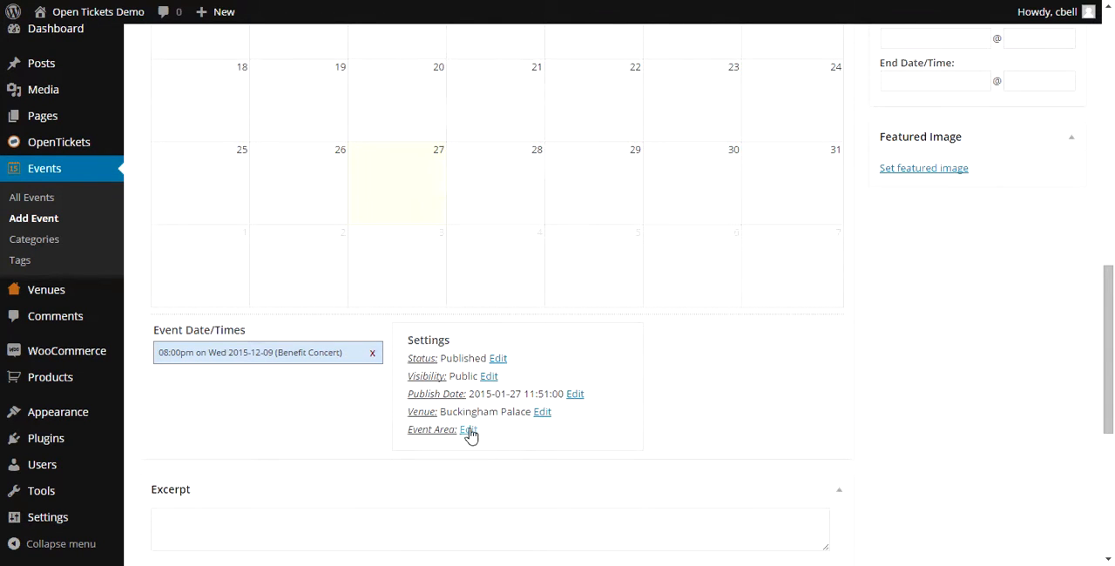
- Set the event date's area to Ballroom / Benefit Concert Ticket ($25)
click(470, 431)
click(469, 453)
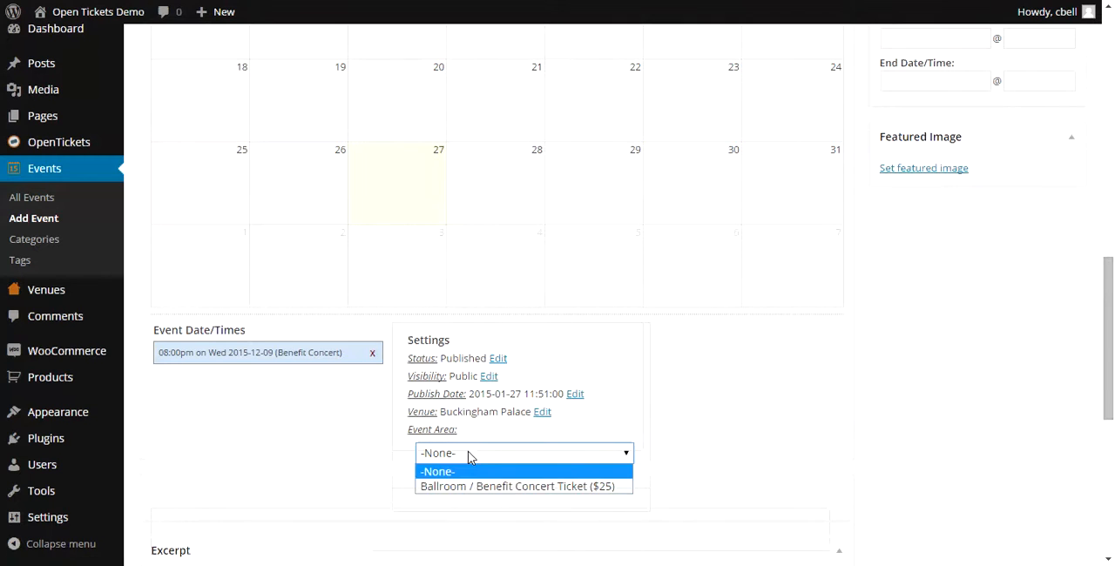
click(468, 486)
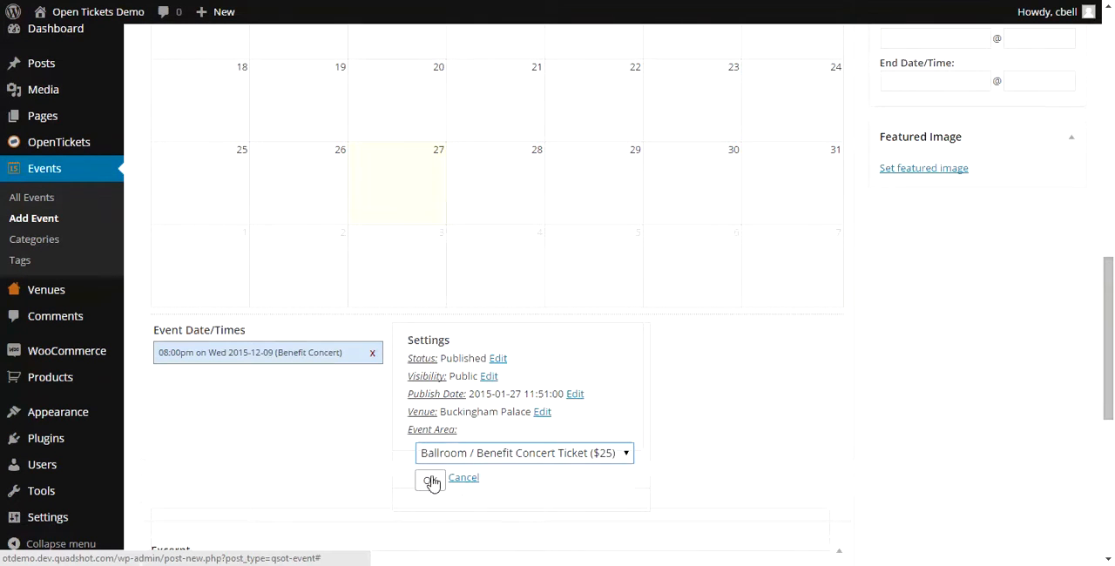
click(430, 481)
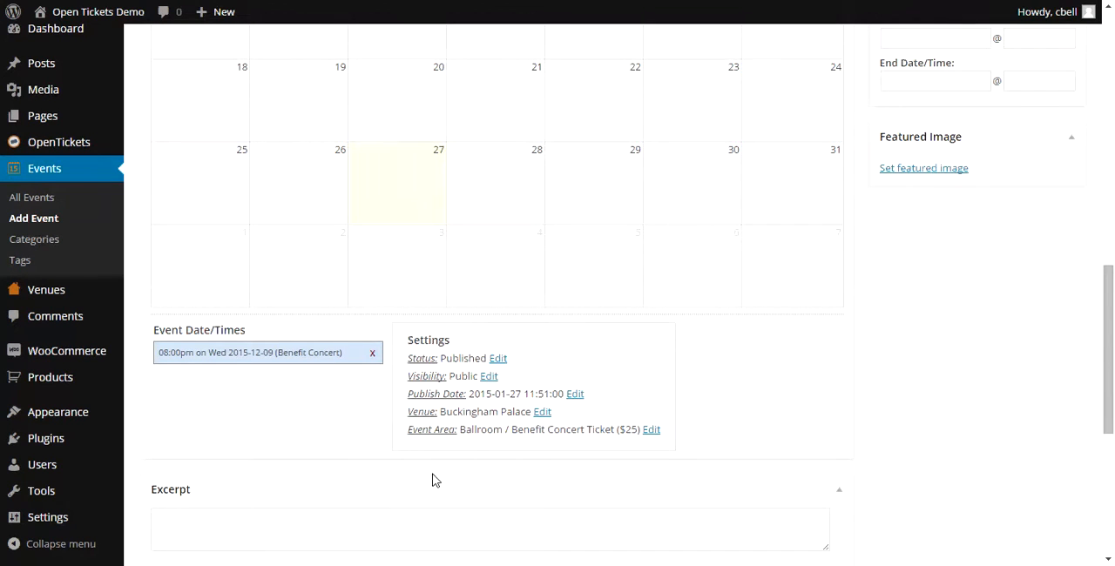
- Choose Ballroom.jpg from the media library as the event's featured image
click(892, 173)
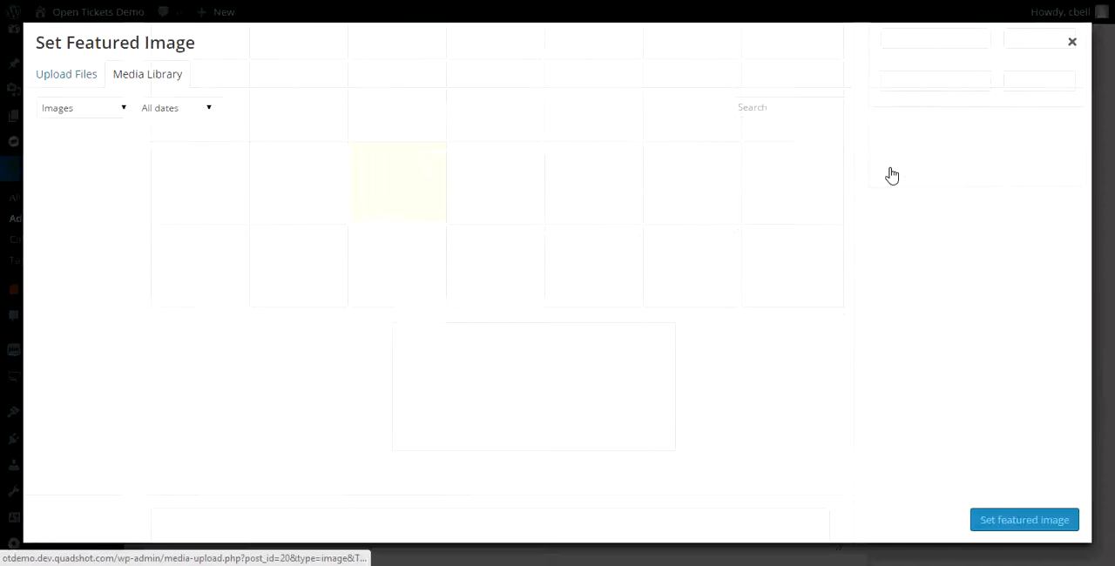
click(534, 189)
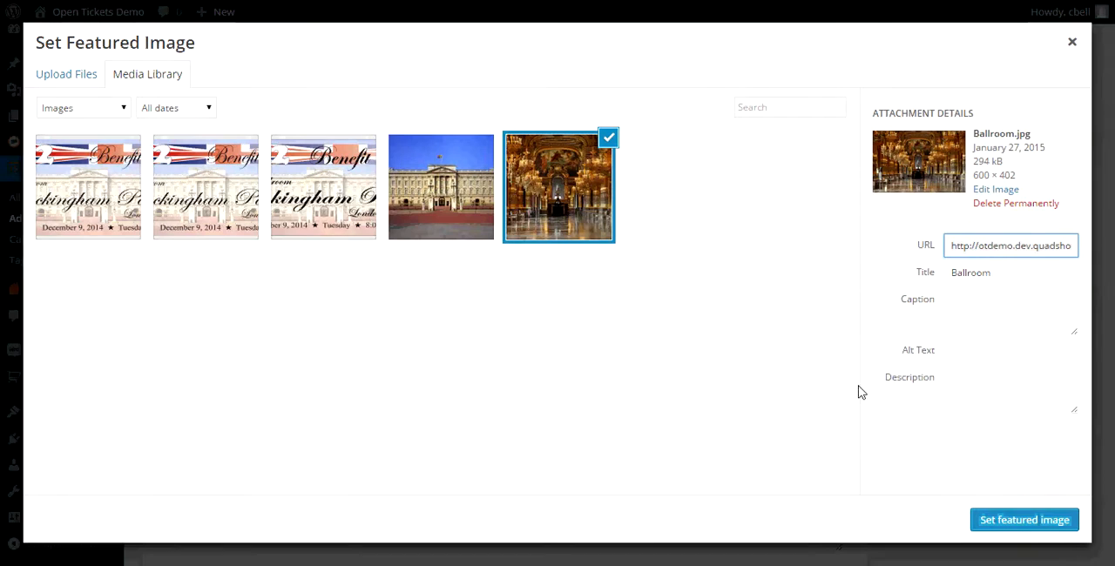
click(1040, 522)
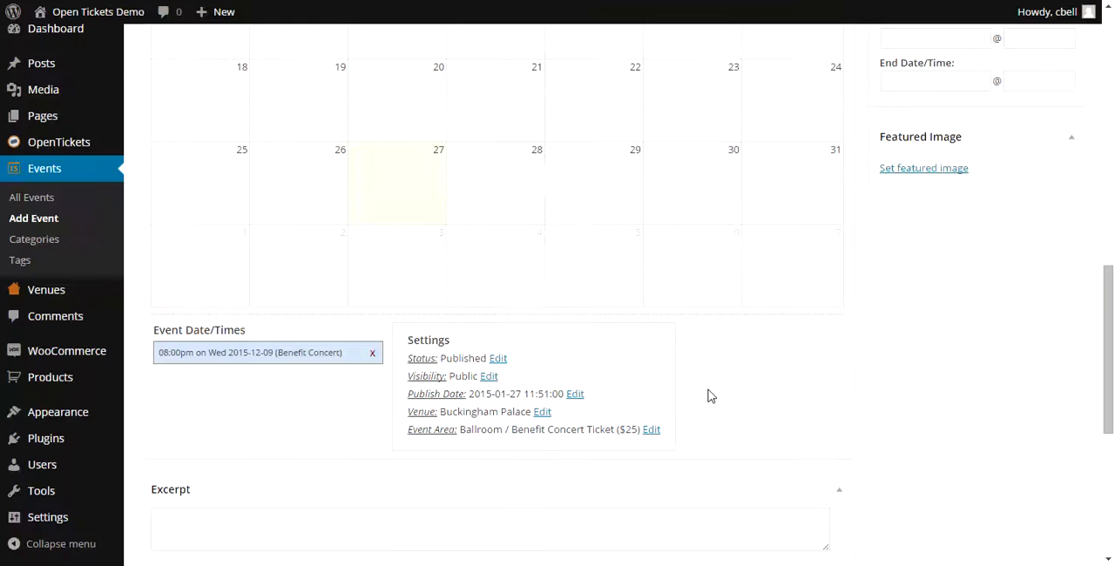
- Publish the Benefit Concert event
scroll(708, 381, up, 7)
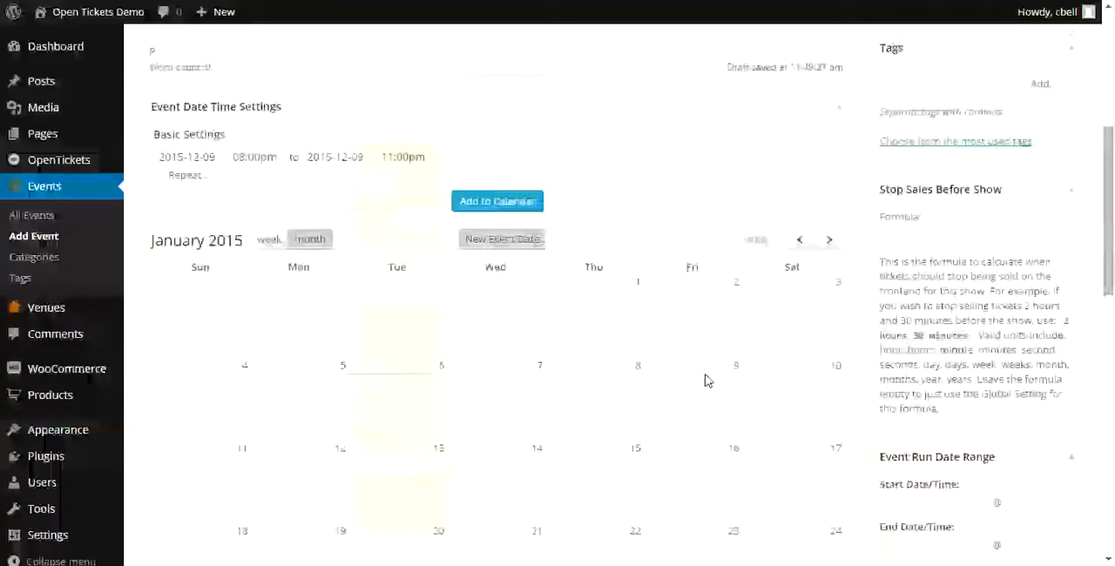
scroll(708, 380, up, 3)
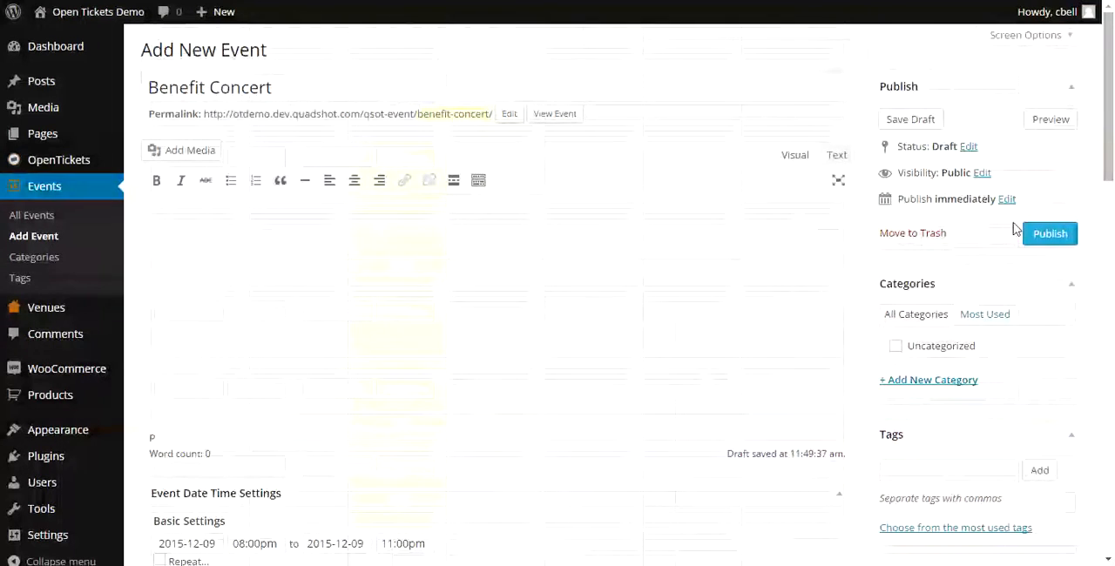
click(1045, 236)
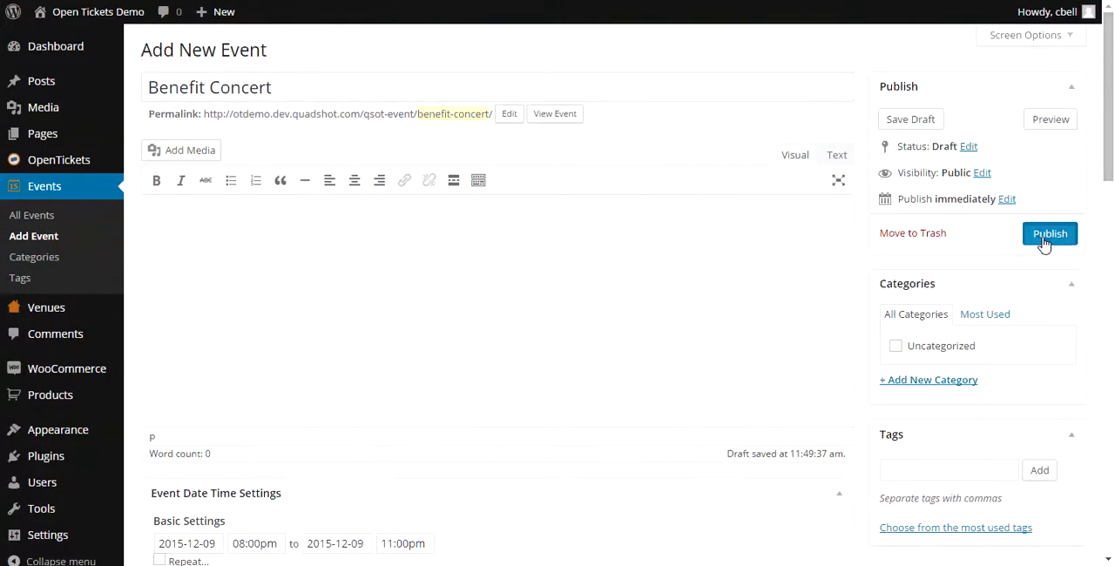